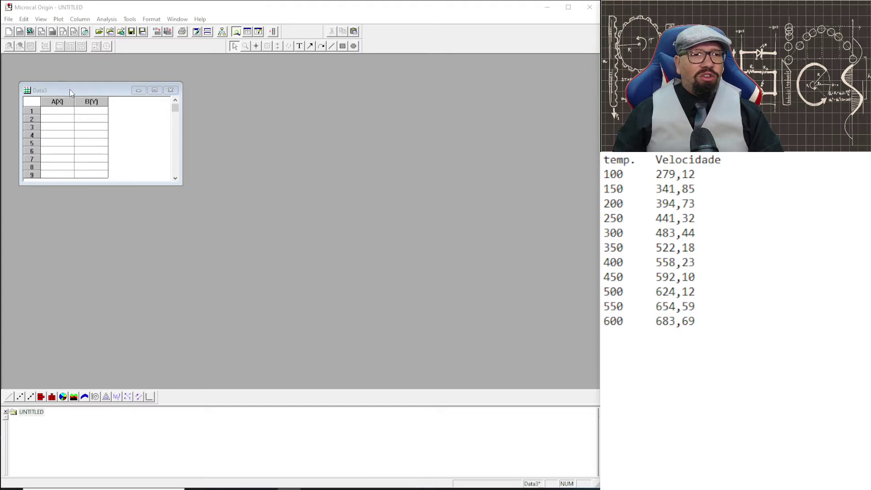
- Import the results text file from the Aula 4 folder into the Data3 worksheet as a single ASCII file
left_click(67, 90)
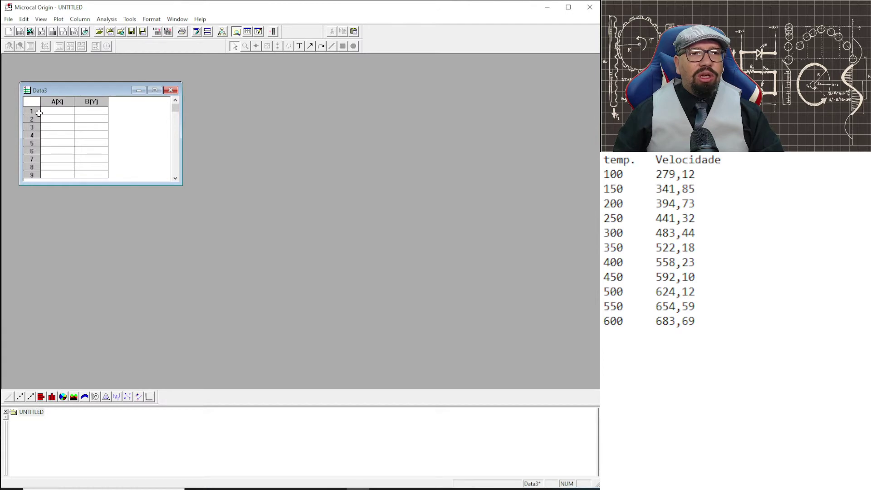
left_click(9, 19)
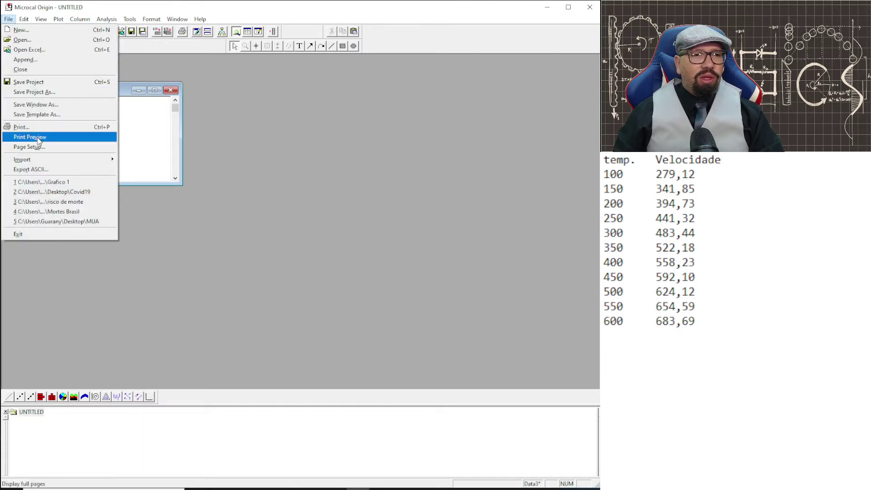
mouse_move(50, 162)
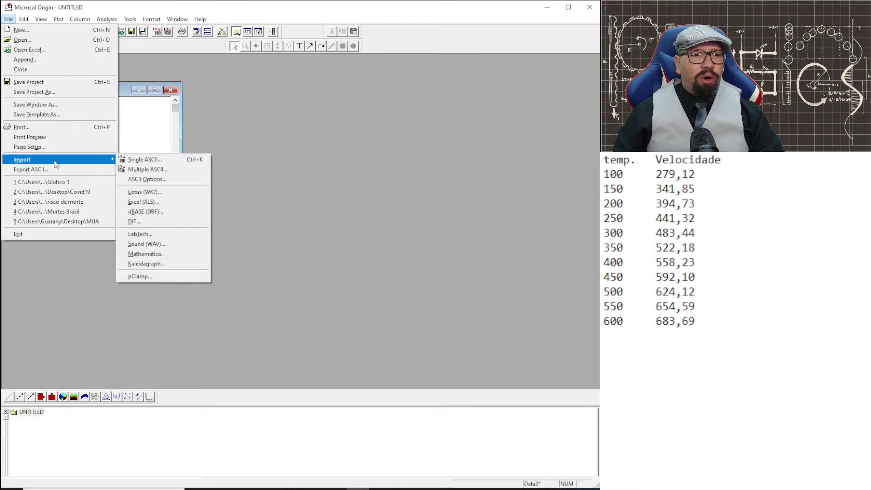
left_click(149, 161)
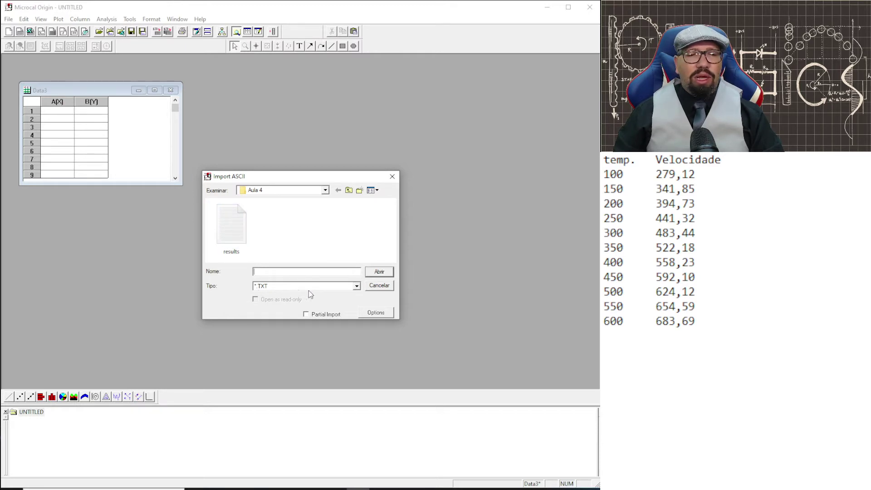
left_click(357, 286)
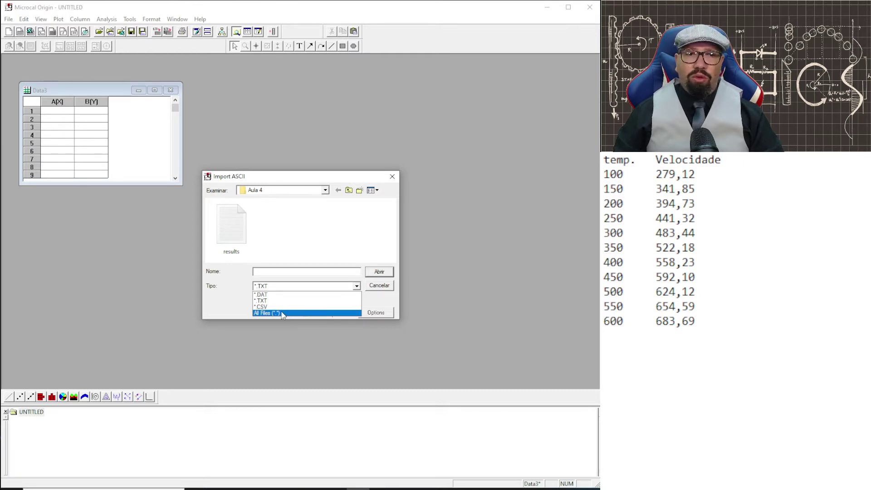
left_click(265, 288)
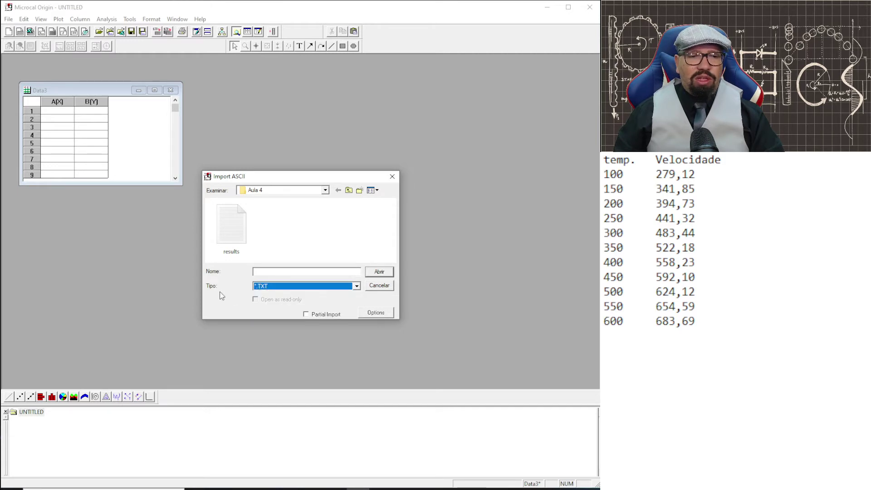
left_click(226, 233)
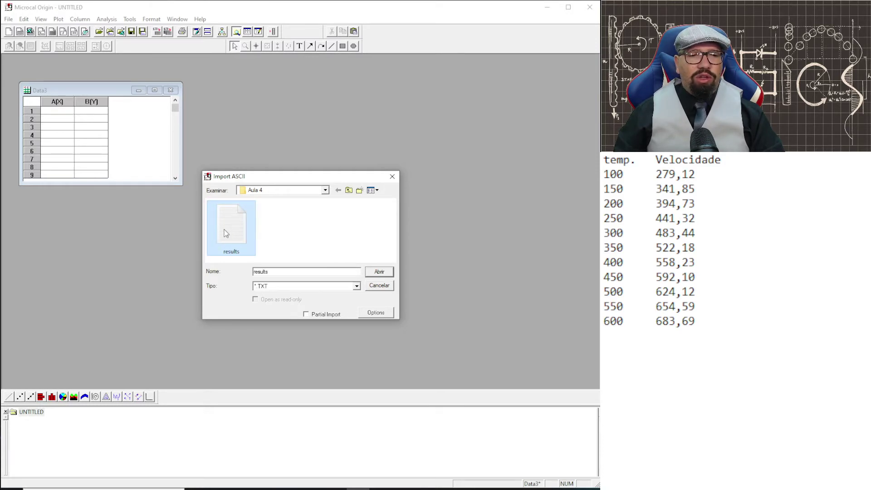
left_click(378, 272)
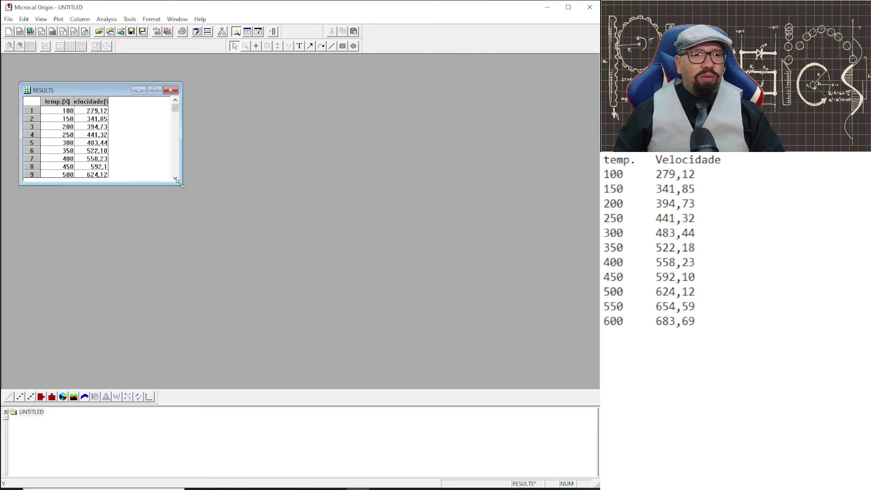
- Enlarge the worksheet window to show all imported rows, and inspect the temperature and velocity columns
left_click_drag(180, 185, 212, 272)
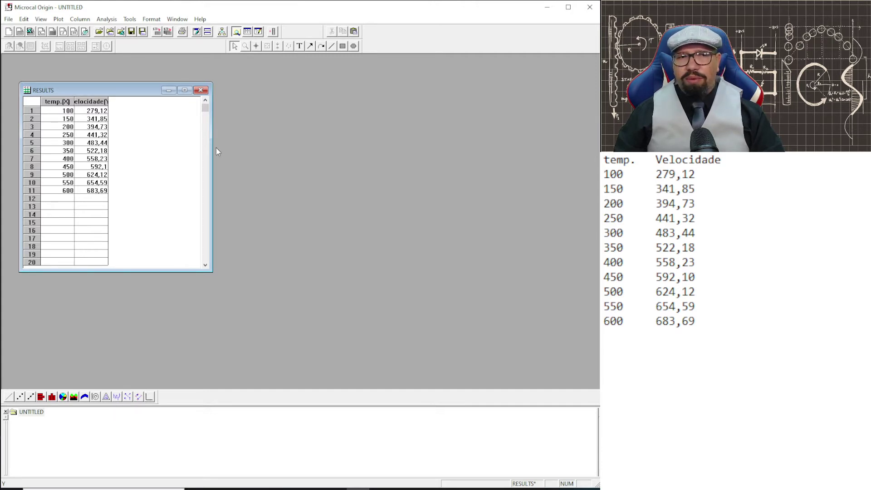
left_click(59, 101)
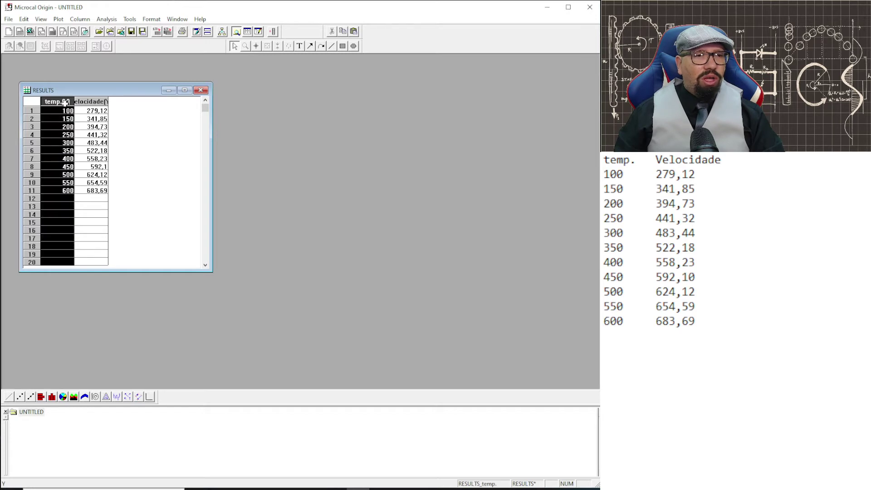
left_click(96, 101)
left_click(146, 127)
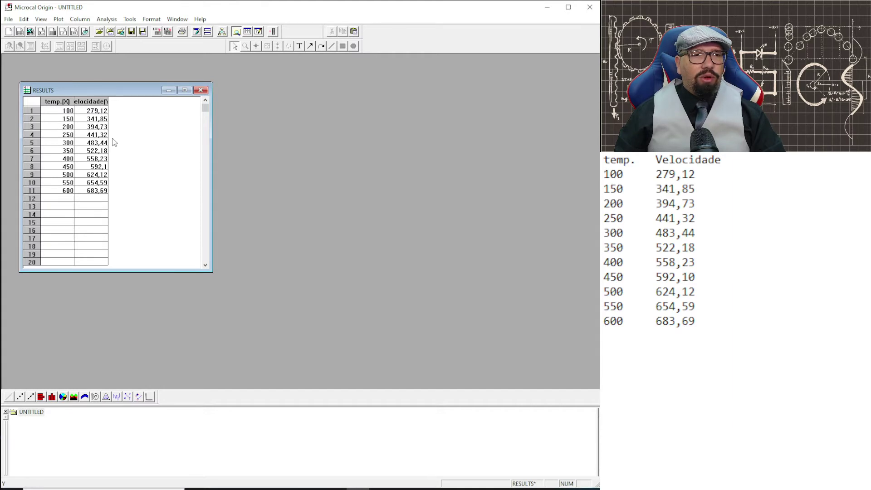
- Plot the Velocidade column against temperature as a scatter graph and maximize the graph window
left_click(92, 101)
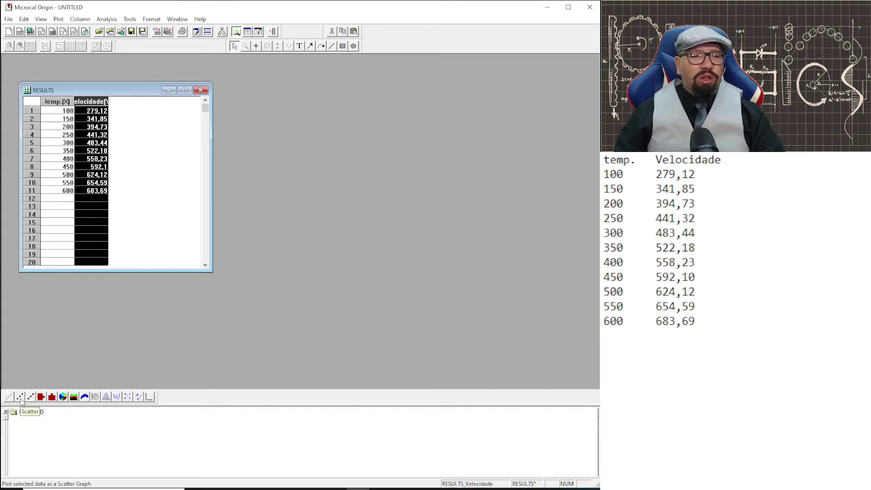
left_click(20, 397)
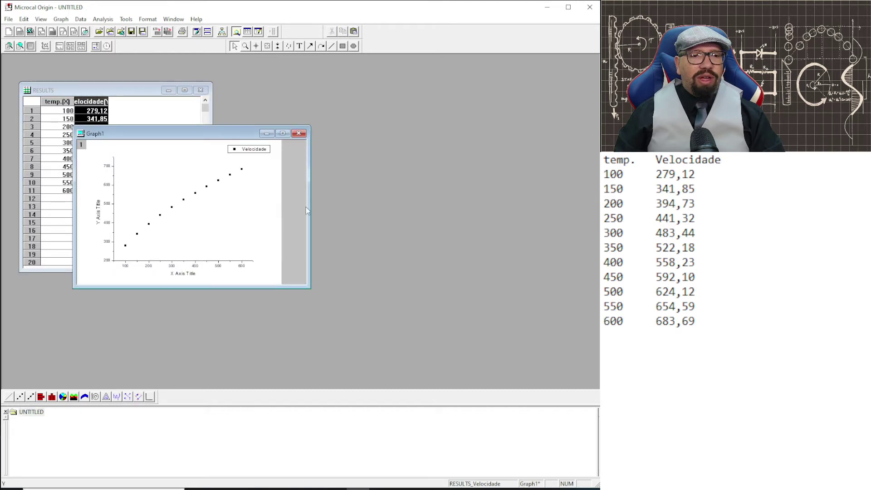
left_click(283, 133)
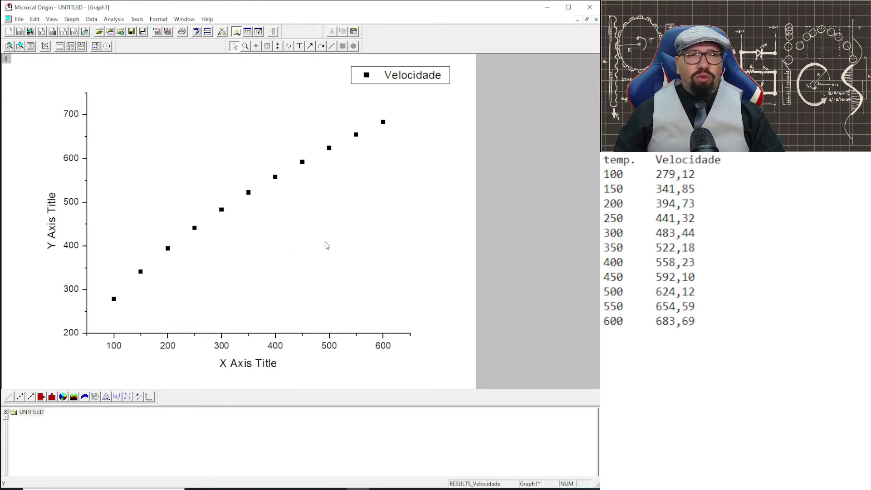
- Restore the scatter graph window to its smaller size and delete Graph1 from the project
left_click(586, 20)
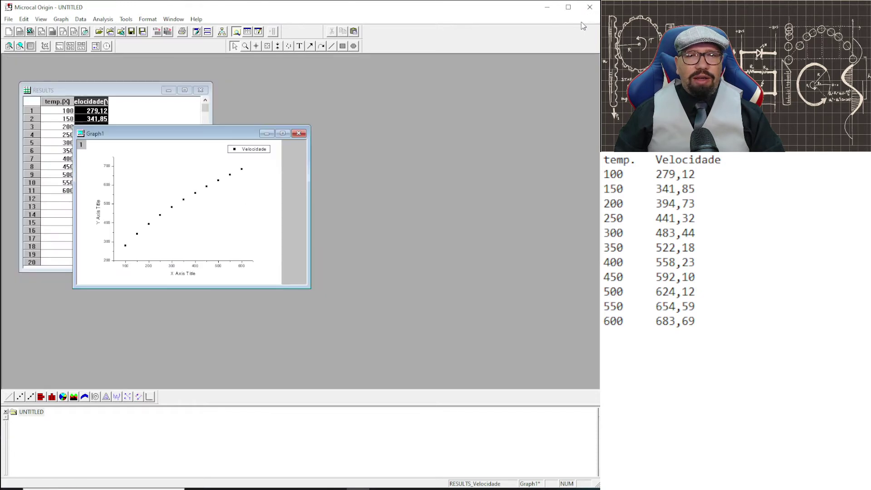
left_click(298, 133)
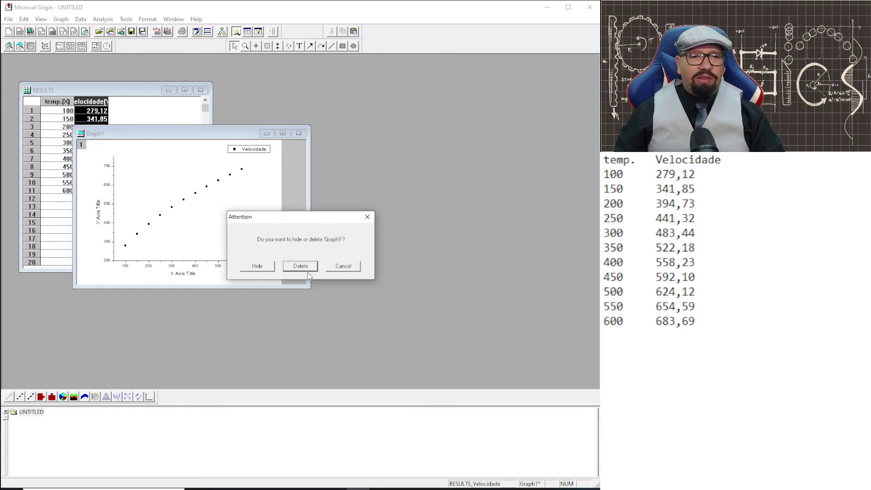
left_click(304, 269)
left_click(168, 165)
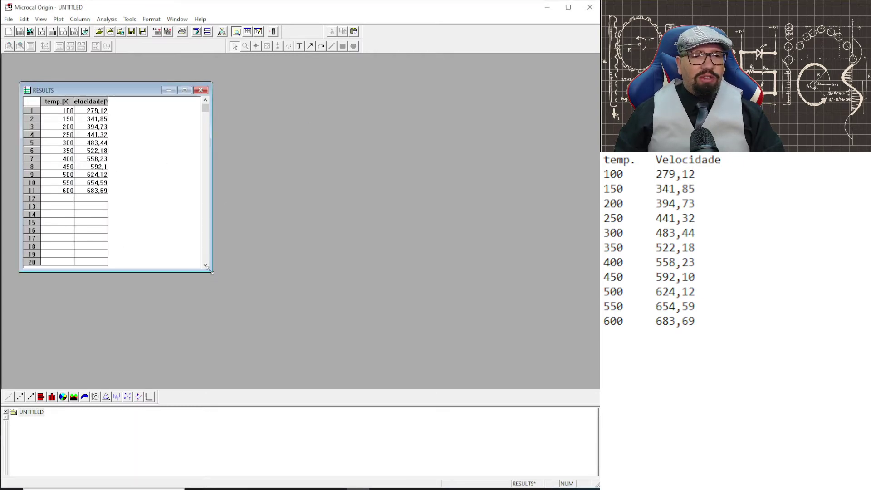
- Maximize the RESULTS worksheet and add two new empty columns after Velocidade
left_click_drag(212, 271, 288, 327)
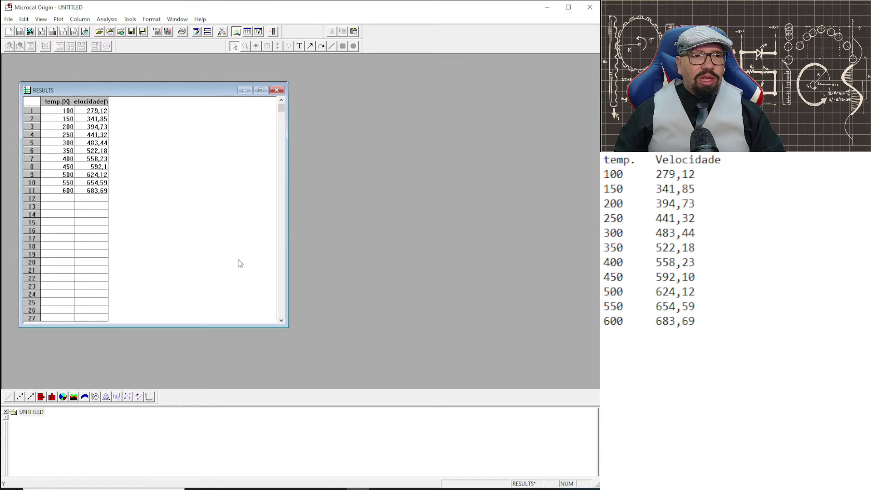
double_click(162, 87)
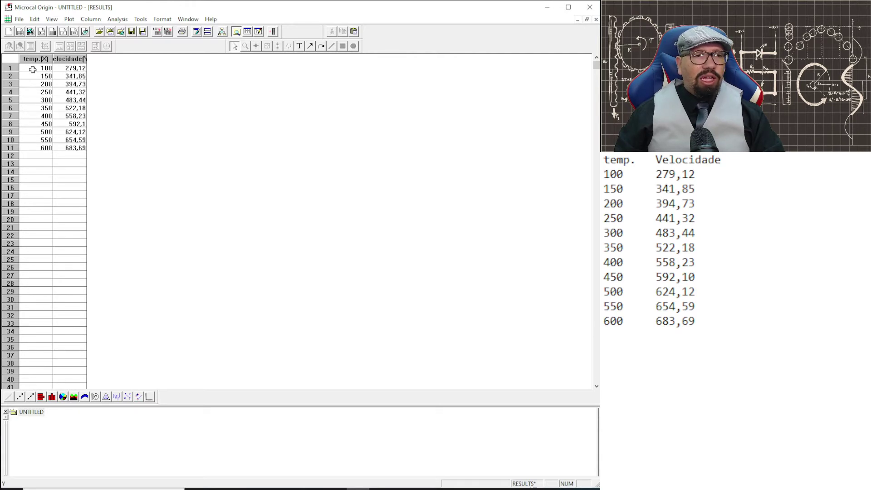
right_click(127, 100)
left_click(159, 129)
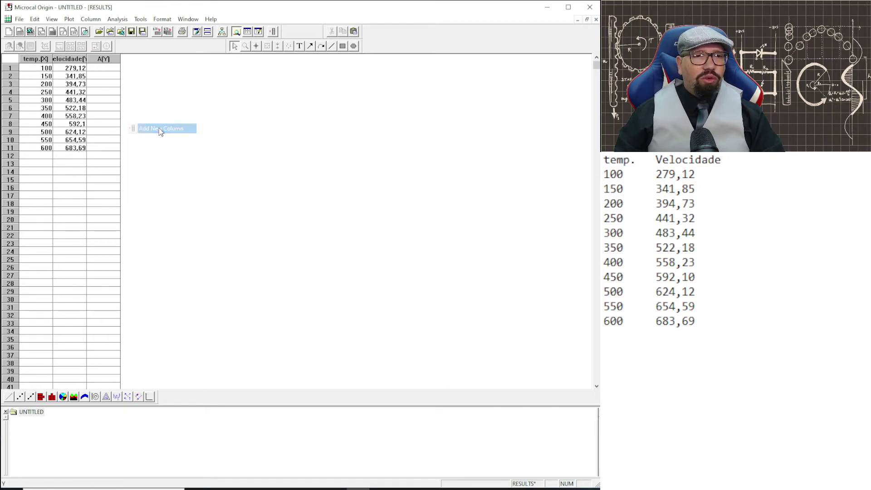
right_click(177, 129)
left_click(218, 159)
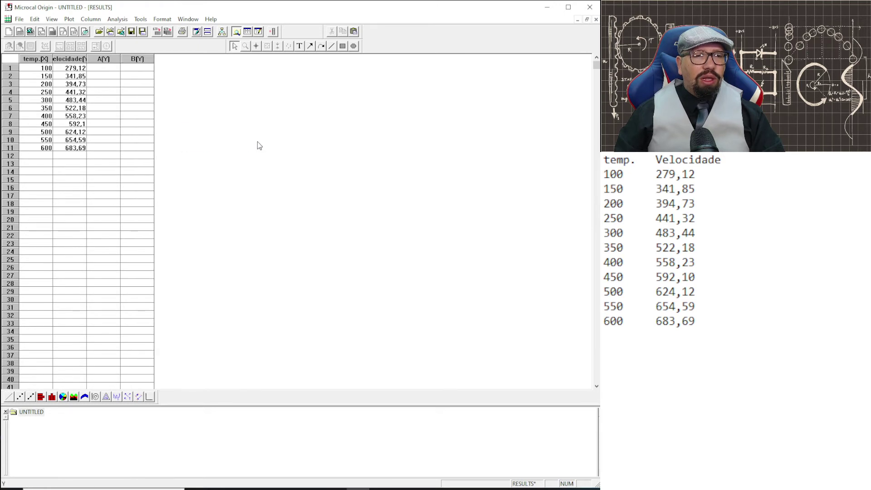
- Set the values of column A to the Log of col(temp.), replacing the default formula
left_click(101, 59)
right_click(101, 60)
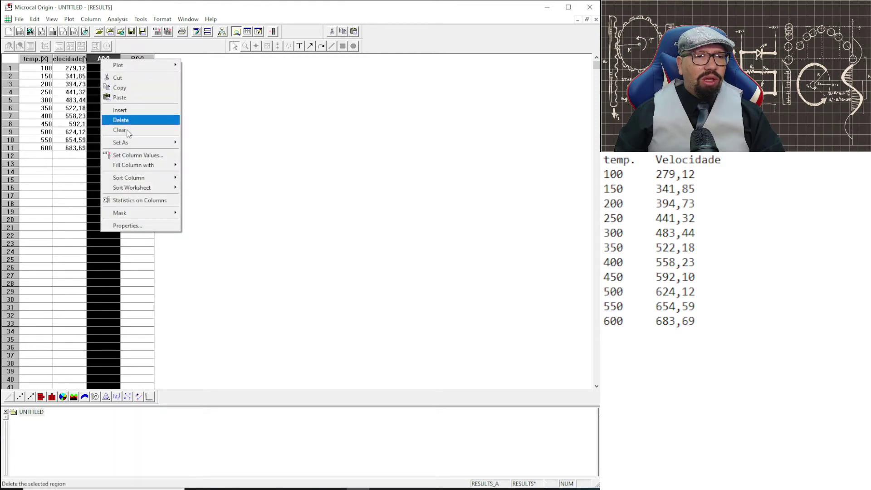
left_click(131, 157)
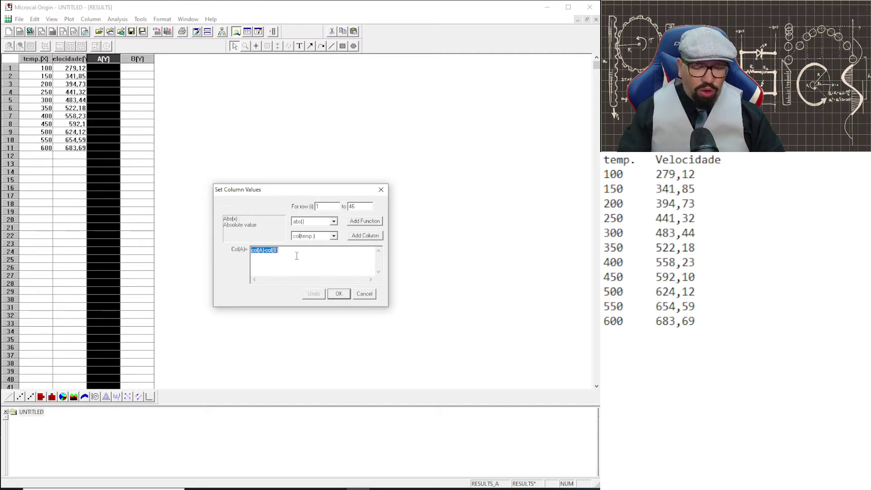
key("BackSpace")
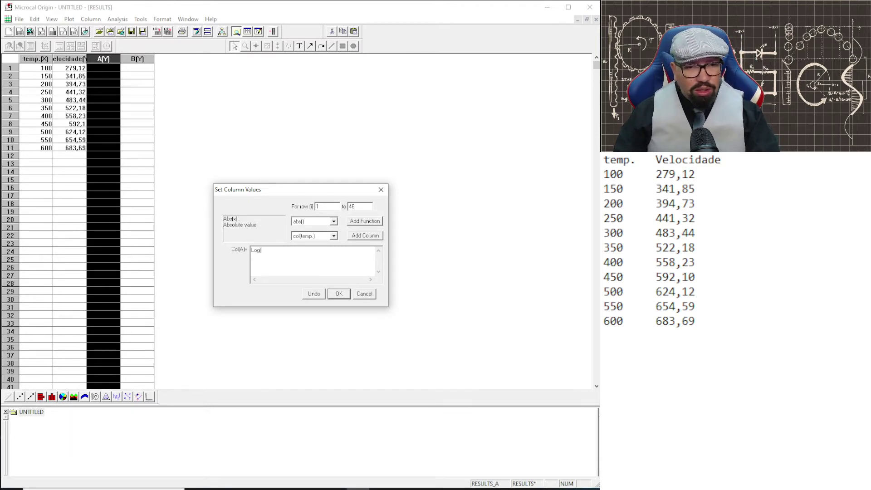
type("(")
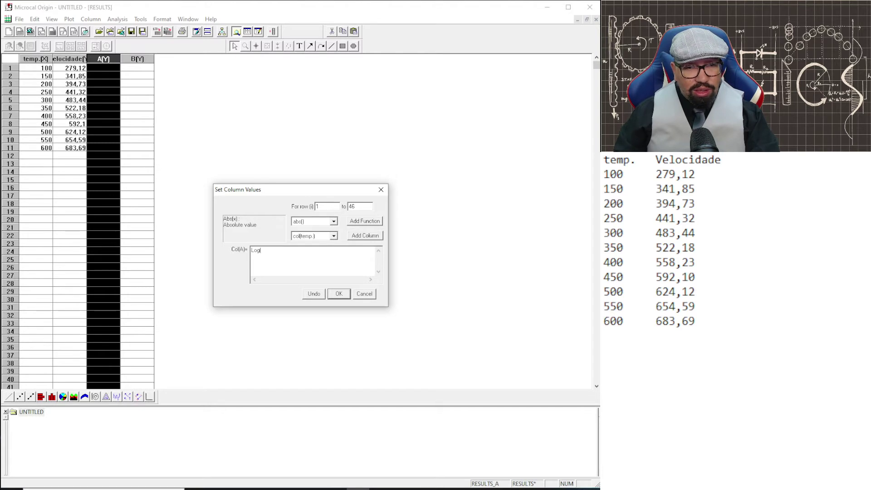
left_click(333, 236)
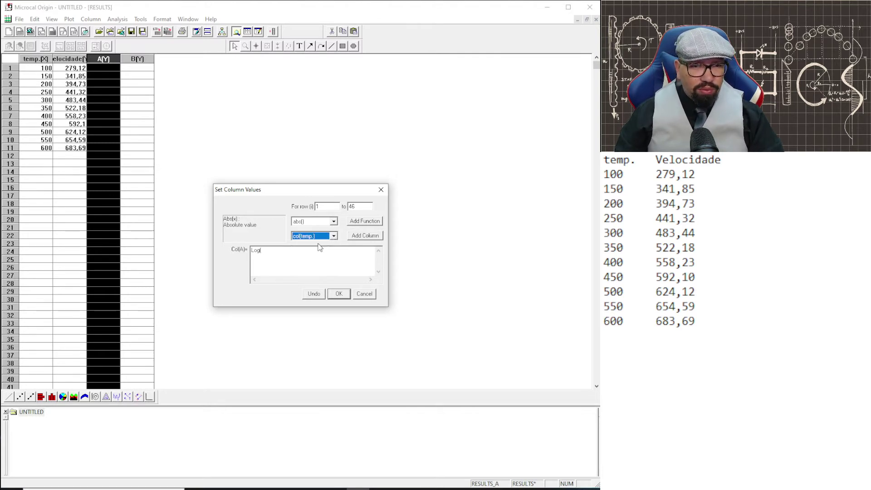
left_click(319, 245)
left_click(367, 236)
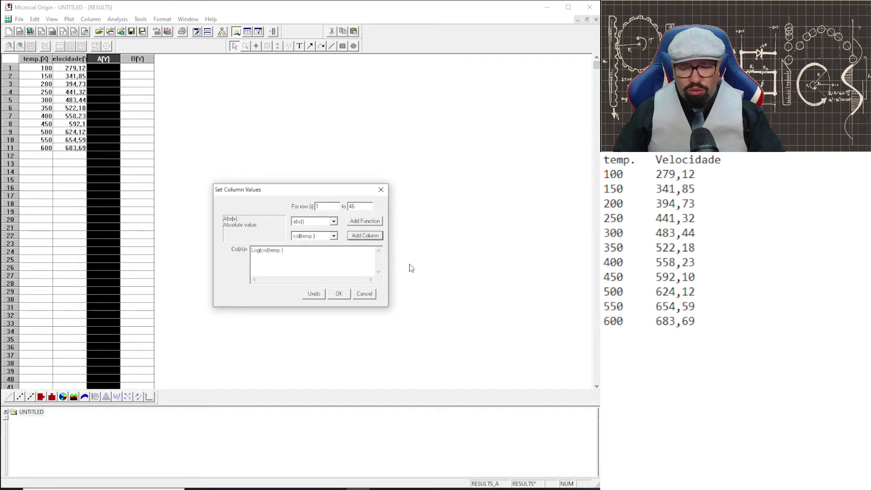
left_click(341, 296)
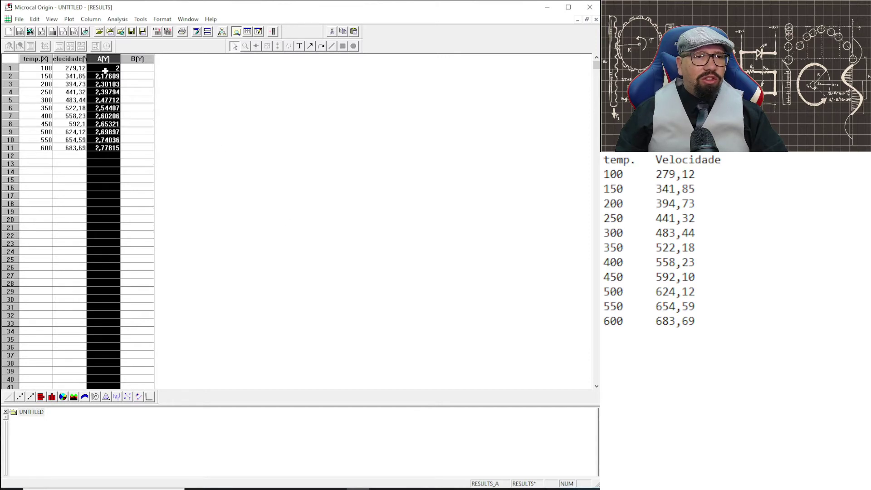
left_click(172, 91)
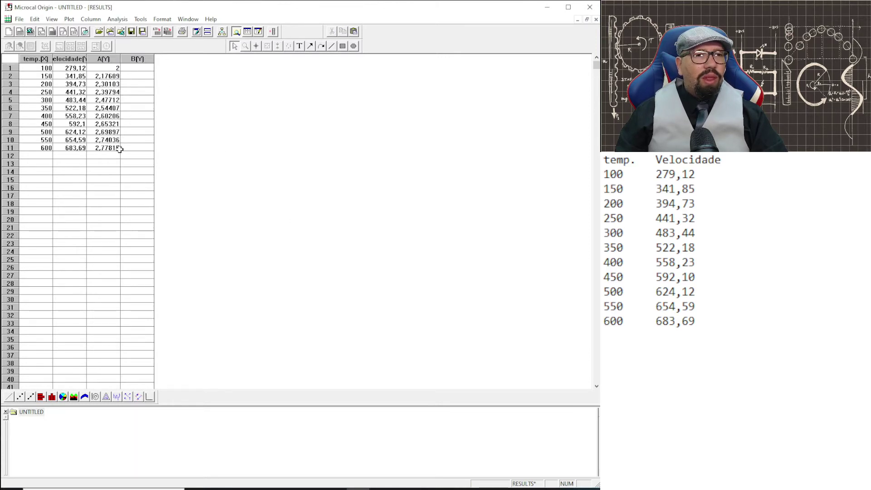
- Set the values of column B to Log(col(Velocidade)), replacing the default formula
left_click(140, 60)
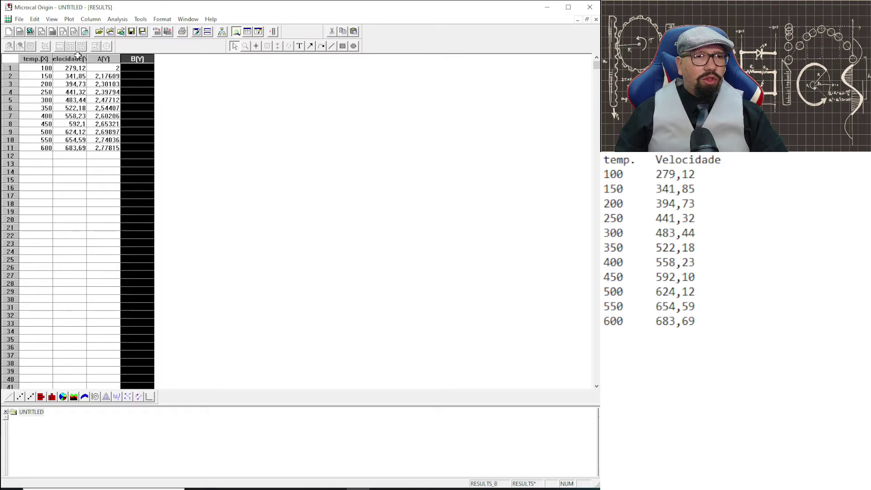
right_click(134, 62)
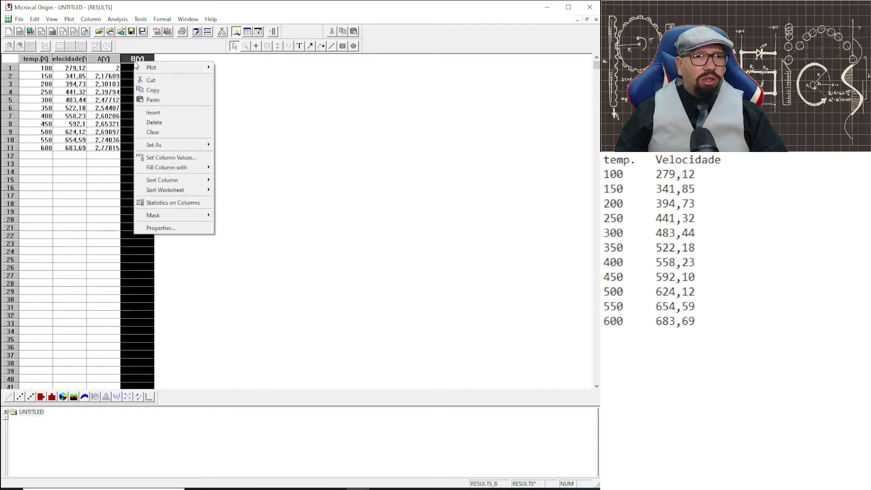
left_click(175, 159)
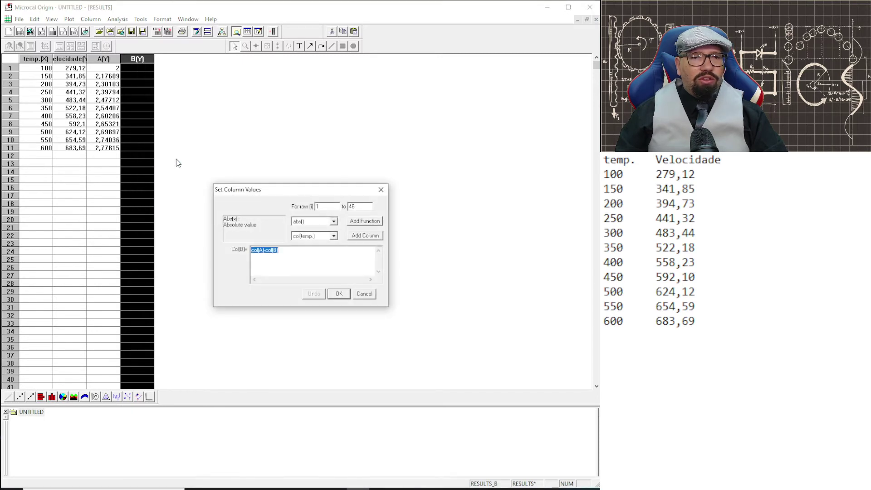
key("Delete")
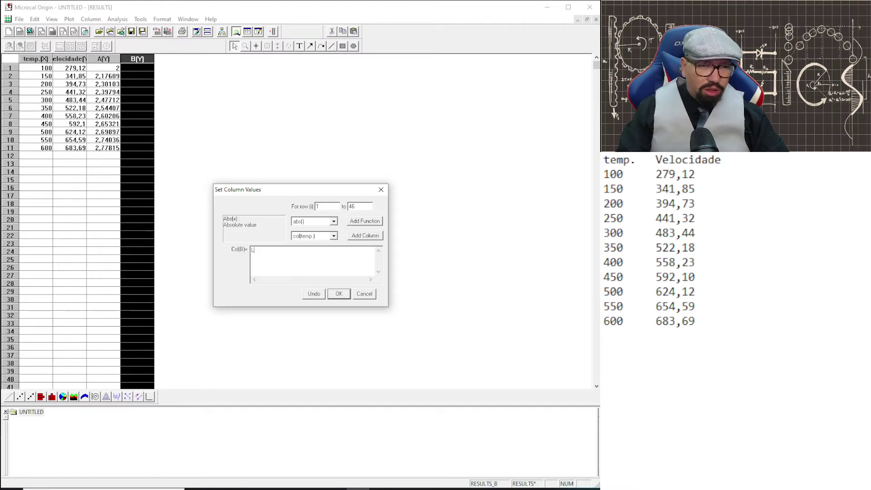
type("Log")
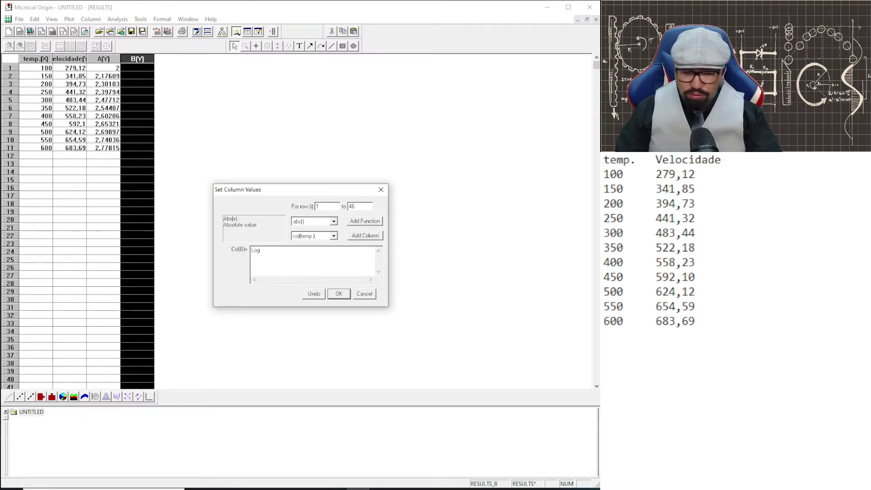
type("(")
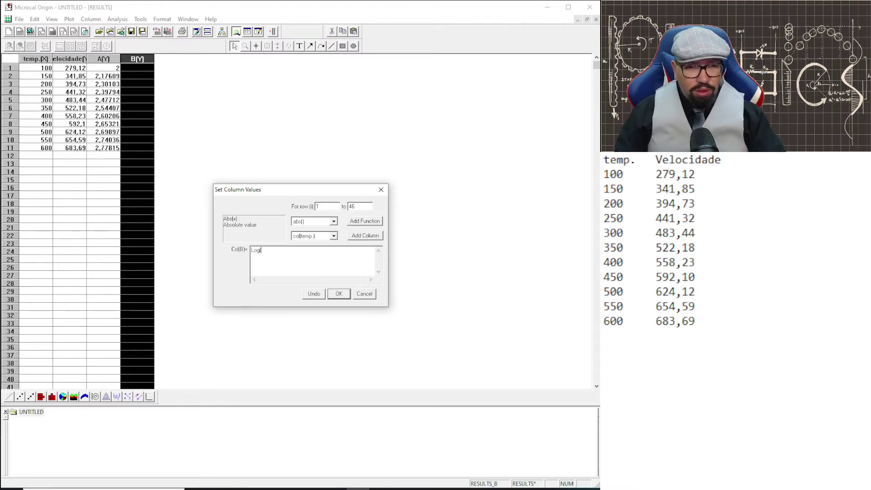
left_click(334, 236)
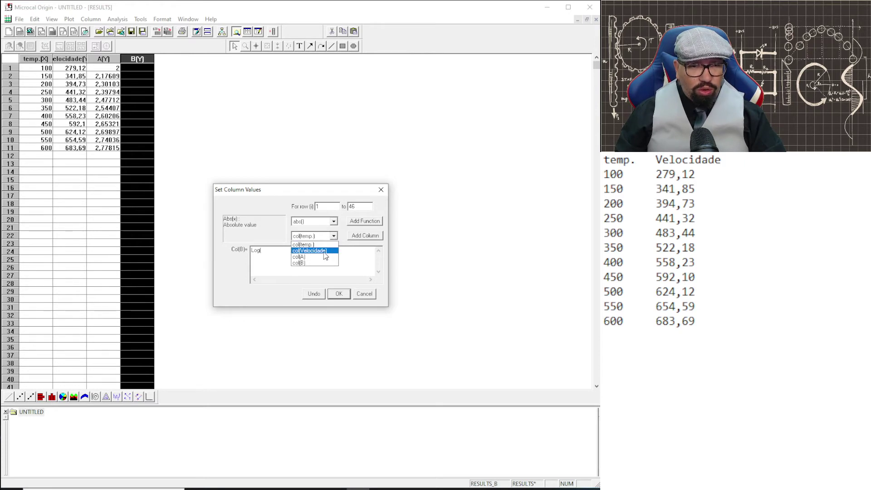
left_click(325, 251)
left_click(366, 239)
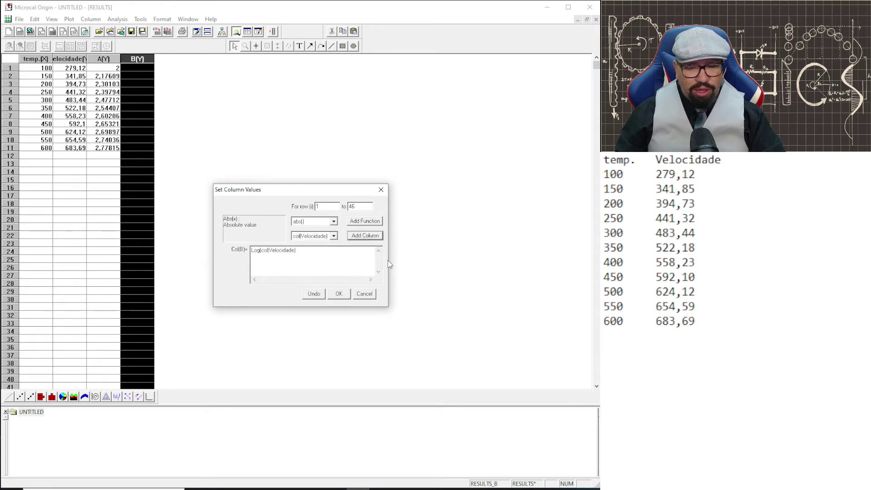
type(")")
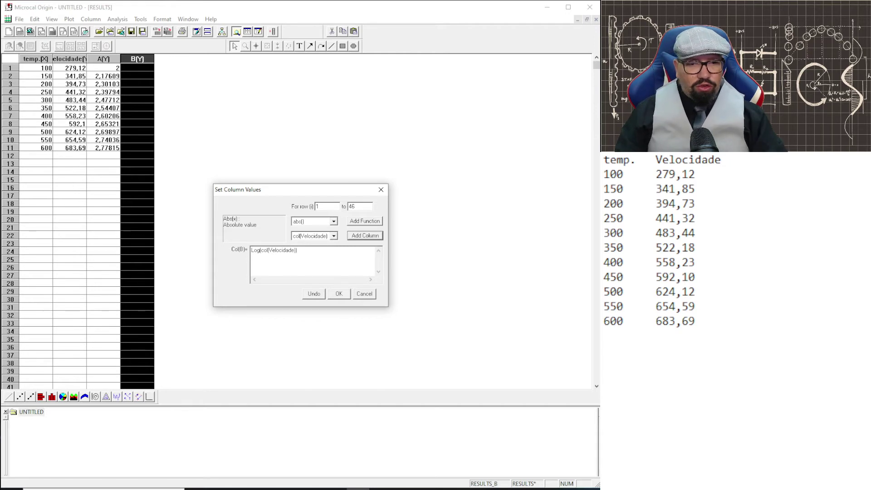
left_click(340, 294)
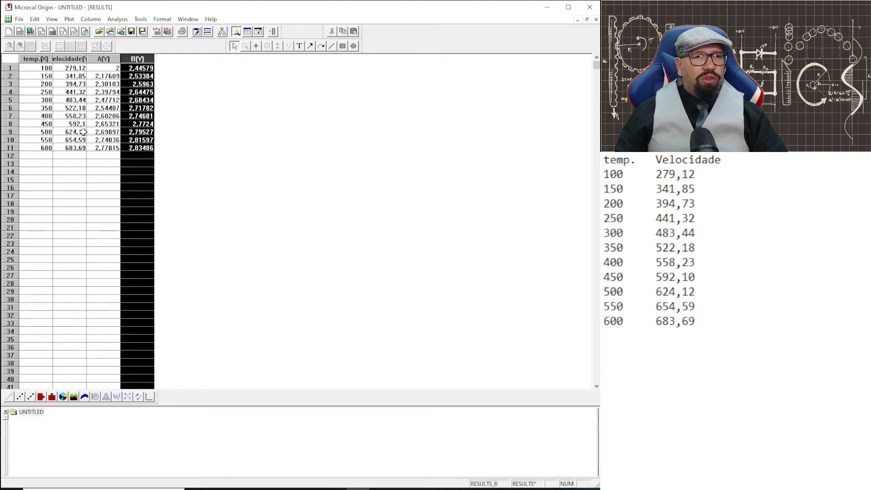
- Plot a scatter graph from the RESULTS worksheet with column A as X and column B as Y
left_click(215, 133)
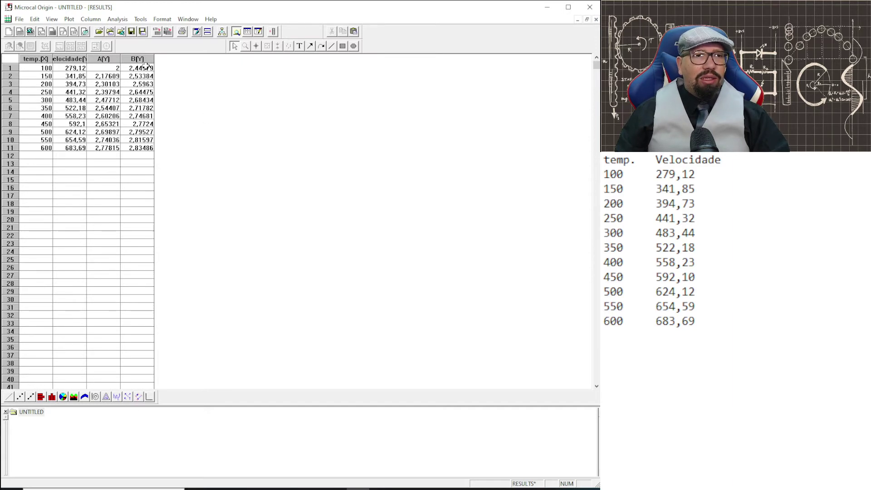
left_click(69, 20)
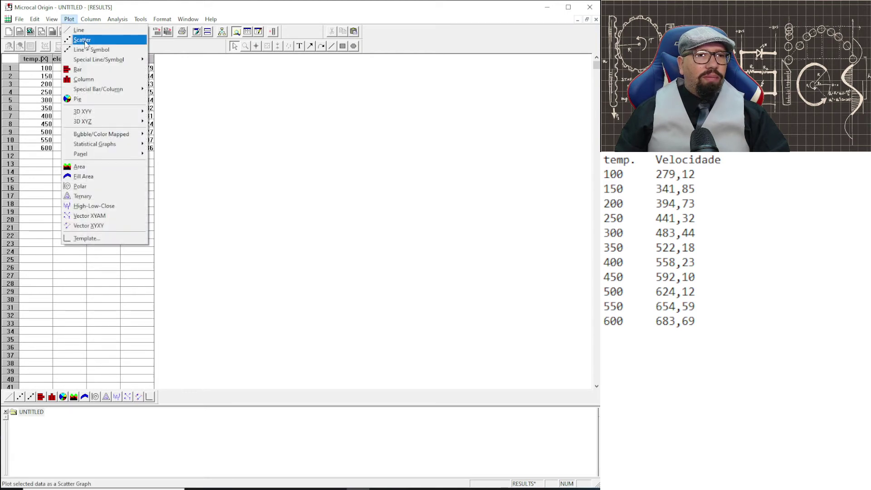
left_click(84, 42)
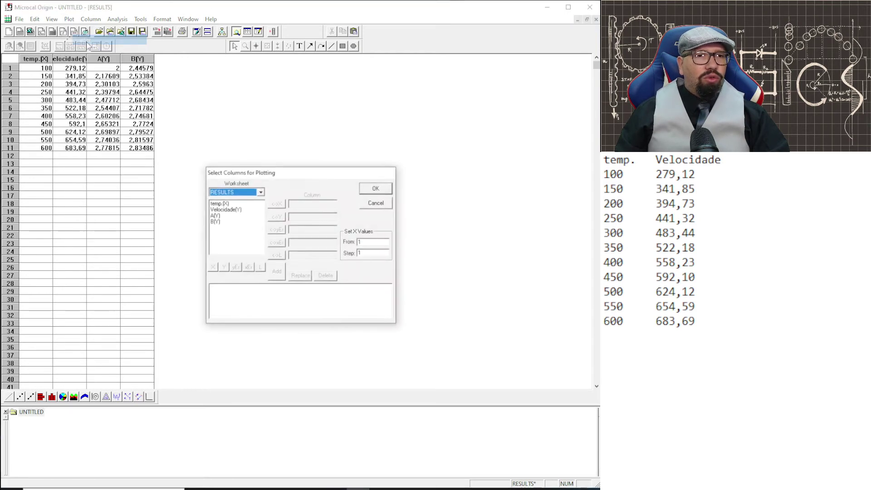
left_click(217, 216)
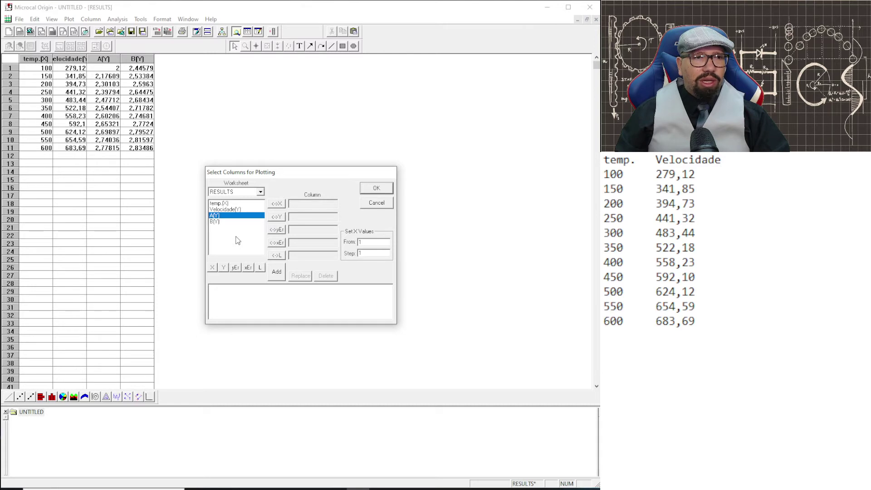
left_click(276, 204)
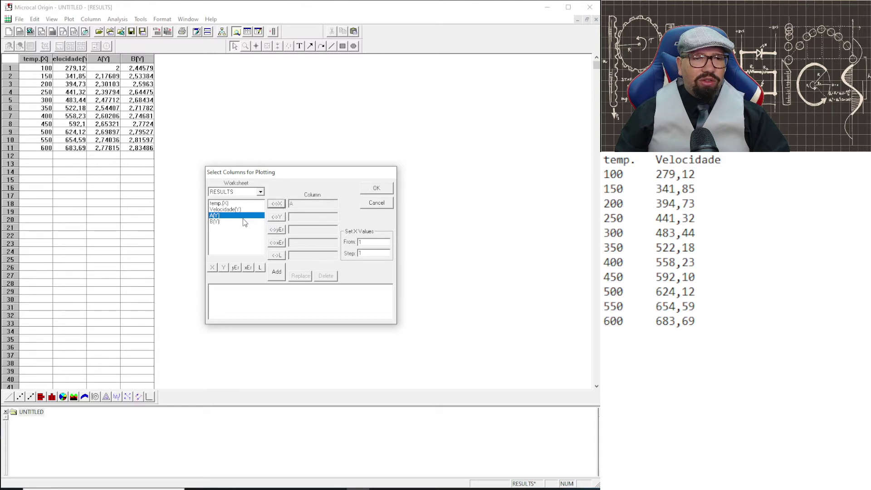
left_click(214, 222)
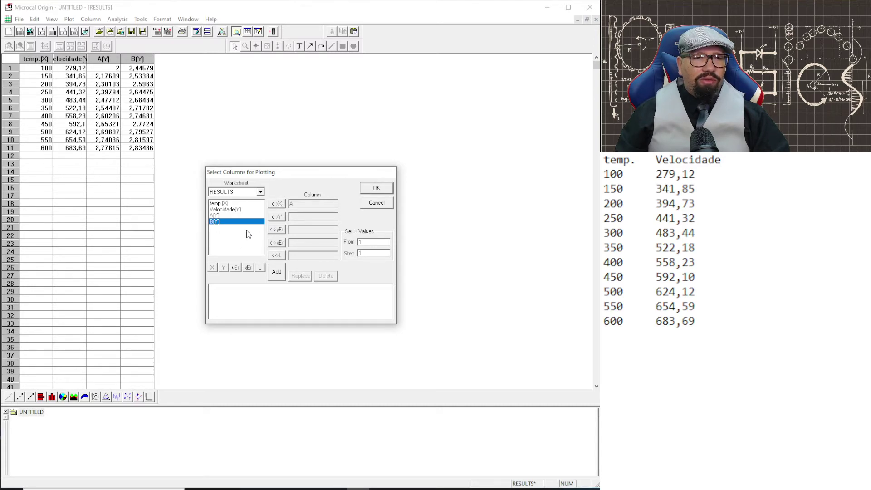
left_click(279, 217)
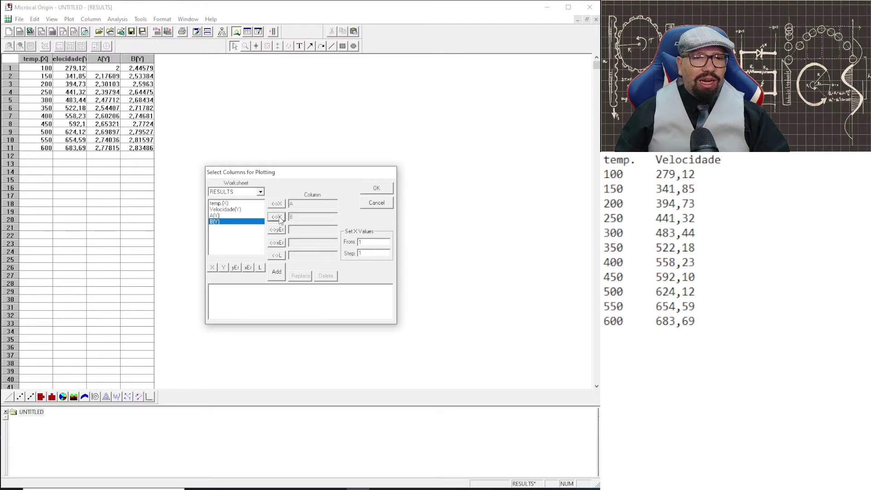
left_click(375, 191)
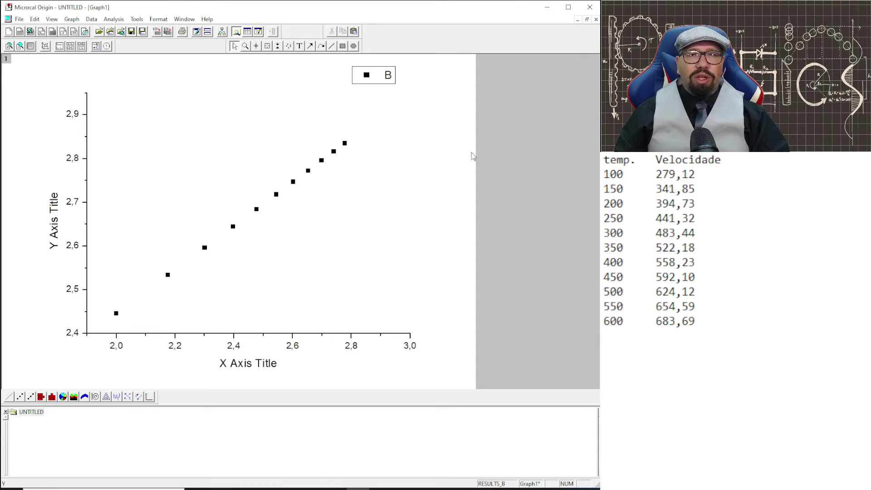
- Restore the graph window to its smaller size and plot the Velocidade column as a separate scatter graph
left_click(587, 19)
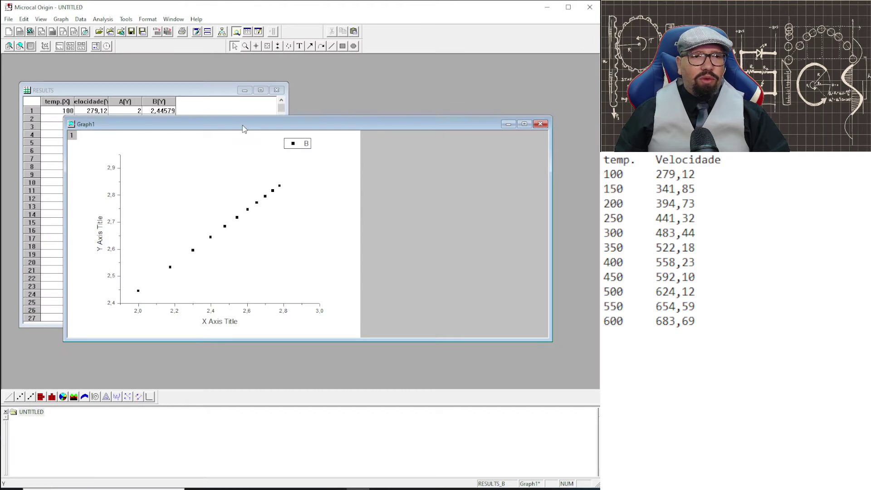
left_click_drag(242, 125, 344, 116)
left_click(89, 102)
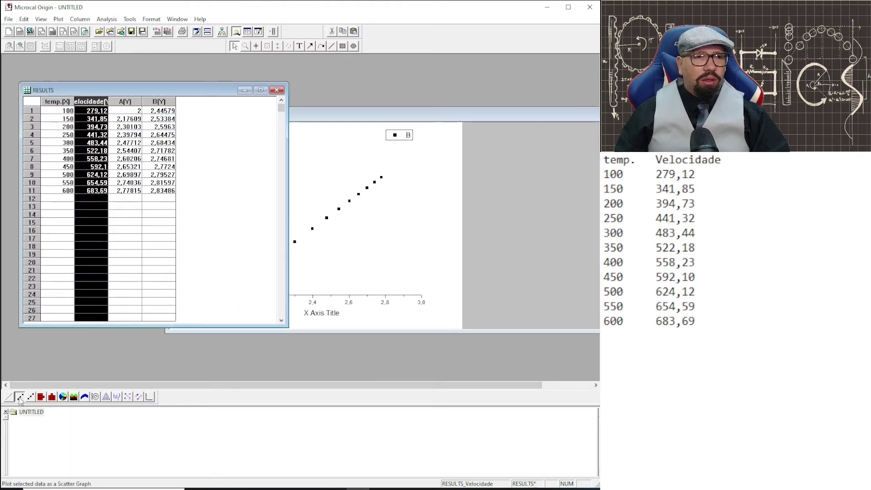
left_click(20, 397)
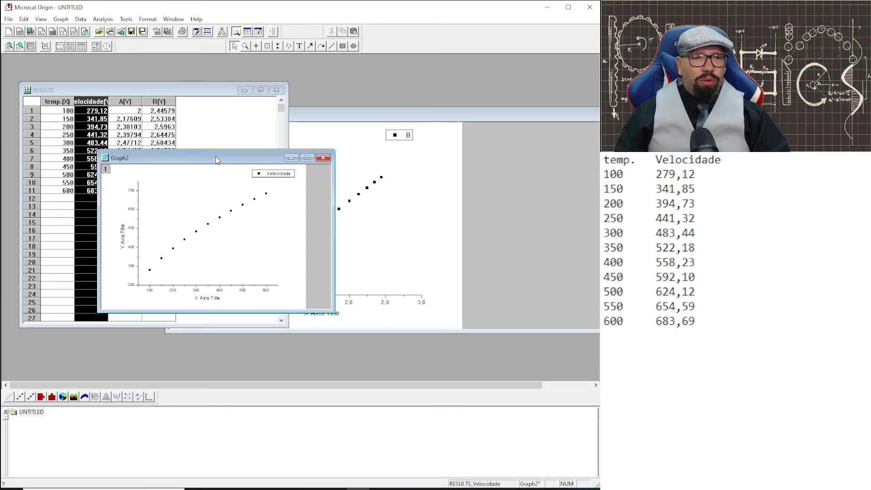
- Minimize the RESULTS worksheet and tile the two graph windows vertically for side-by-side comparison
left_click(178, 20)
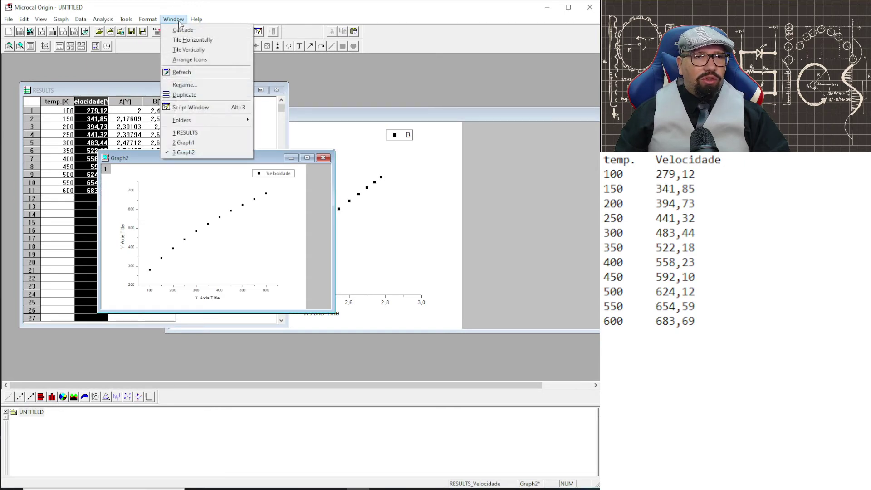
left_click(111, 91)
left_click(261, 90)
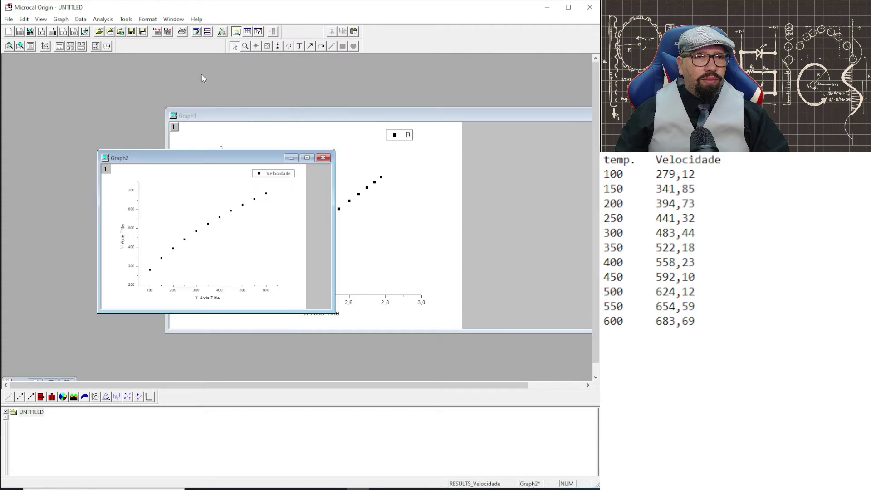
left_click(173, 19)
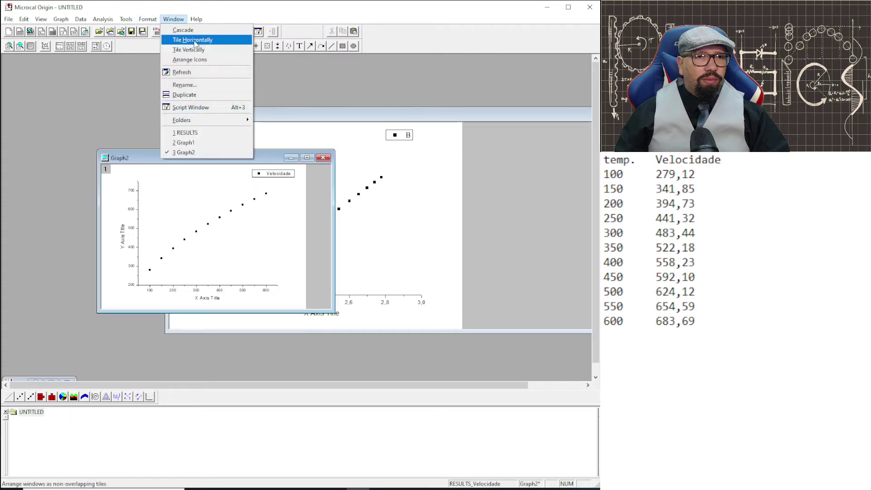
left_click(197, 50)
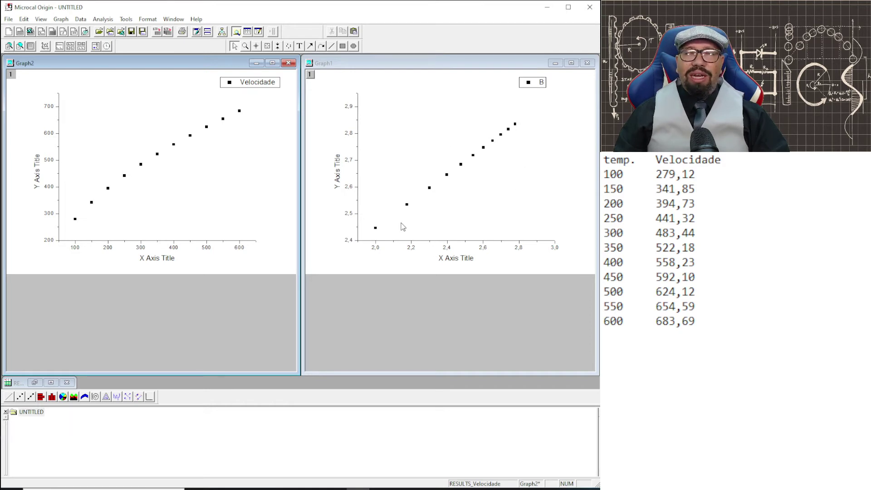
- Delete Graph1 from the project and maximize the Graph2 window
left_click(591, 63)
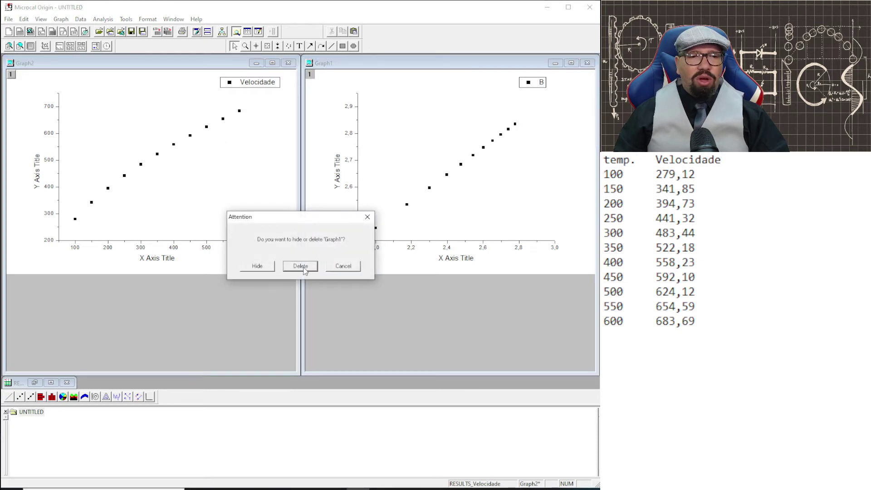
left_click(304, 270)
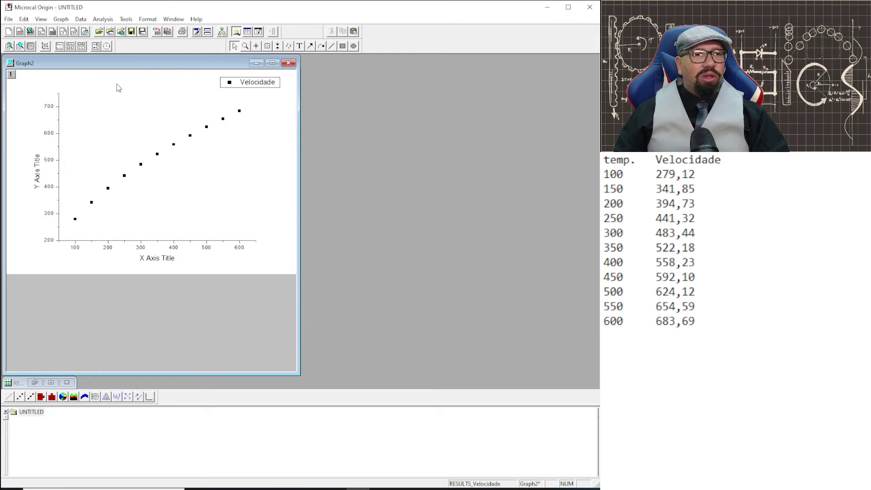
double_click(104, 65)
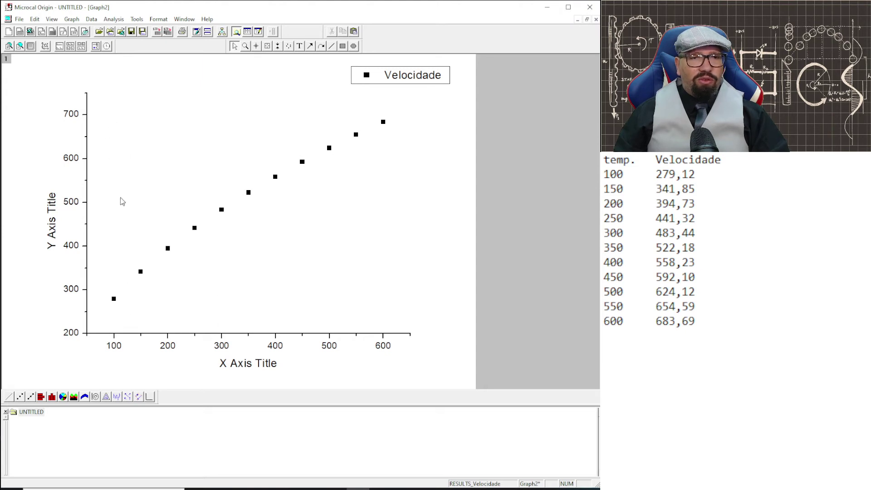
- Set the horizontal axis scale type of the Velocidade graph to Log10 and apply it
double_click(219, 340)
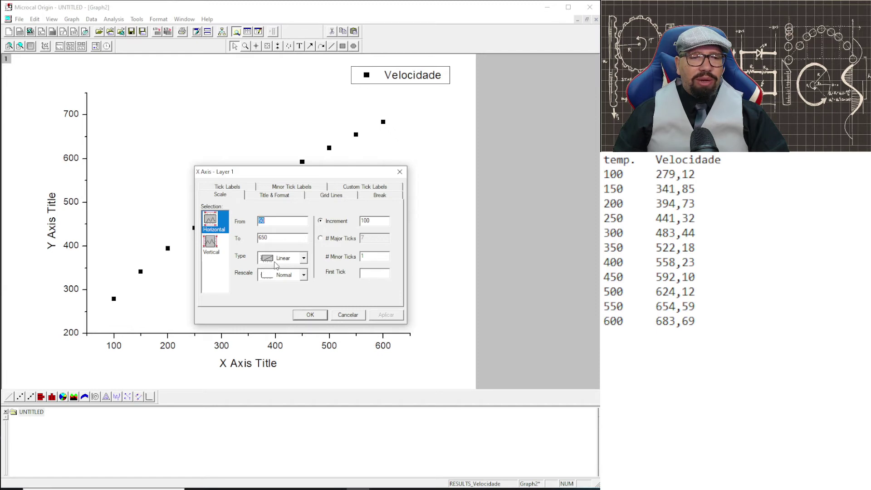
left_click(303, 258)
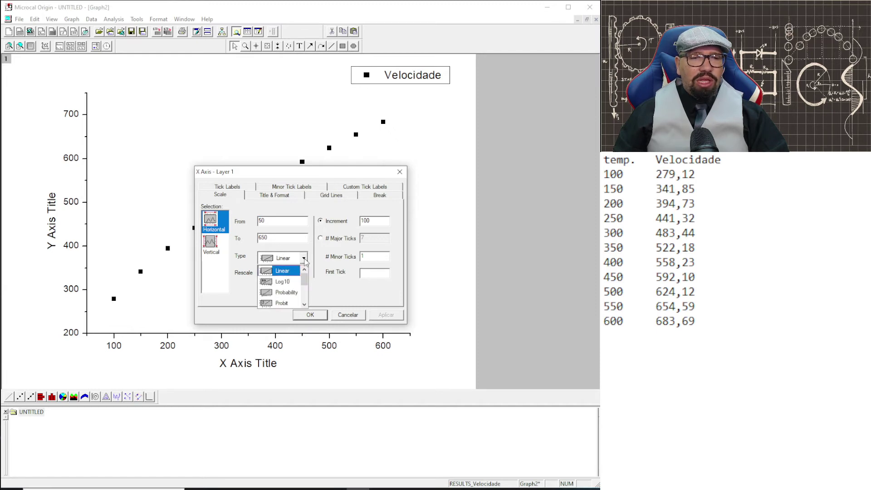
left_click(283, 282)
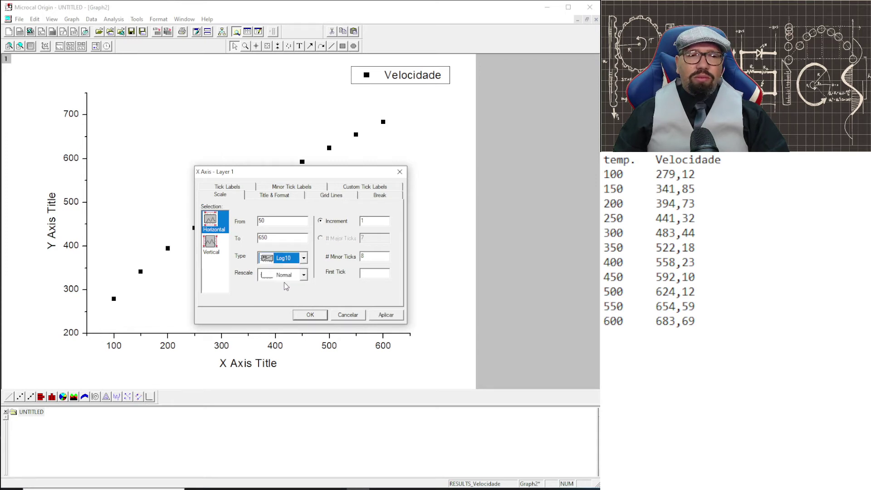
left_click(386, 315)
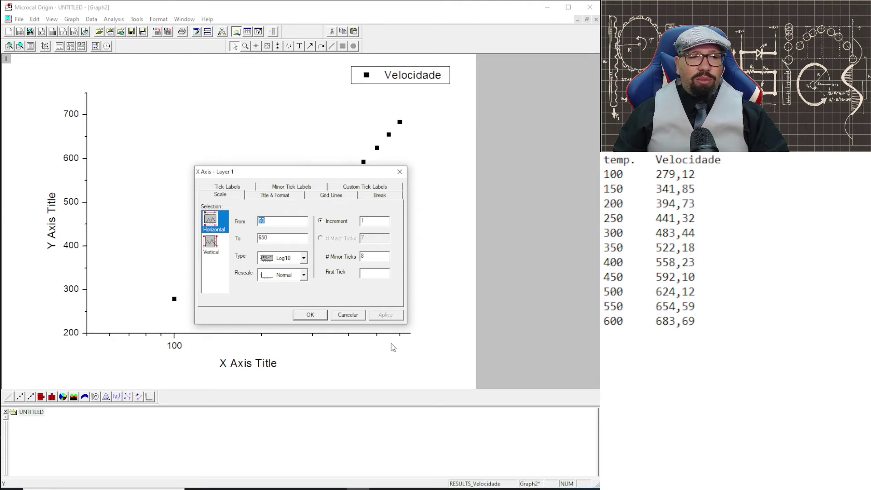
- Set the vertical axis scale type of the Velocidade graph to Log10 and accept the axis settings
left_click(210, 244)
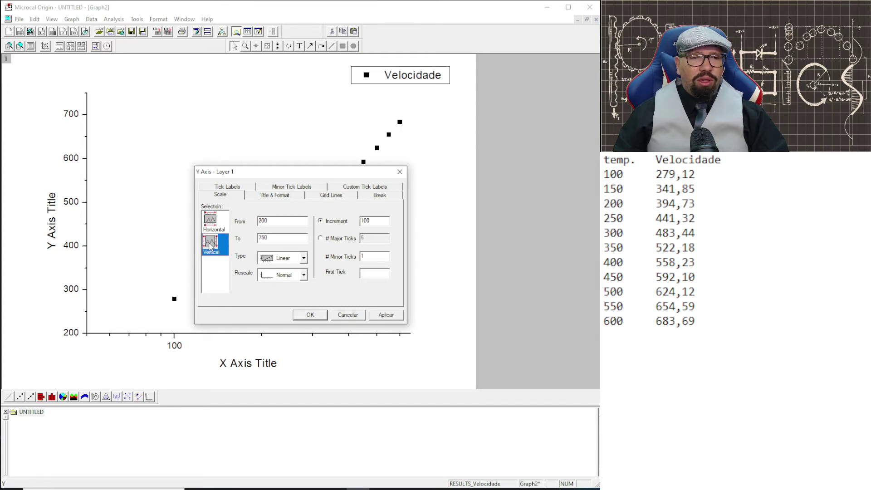
left_click(303, 258)
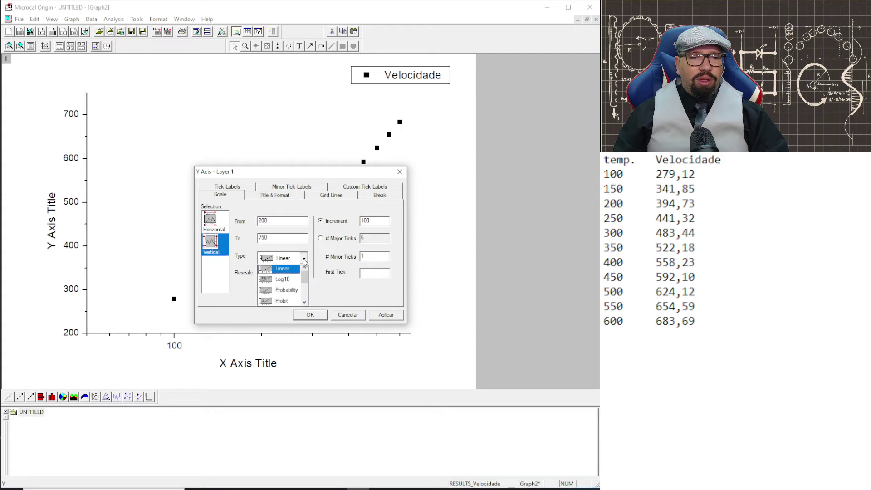
left_click(287, 283)
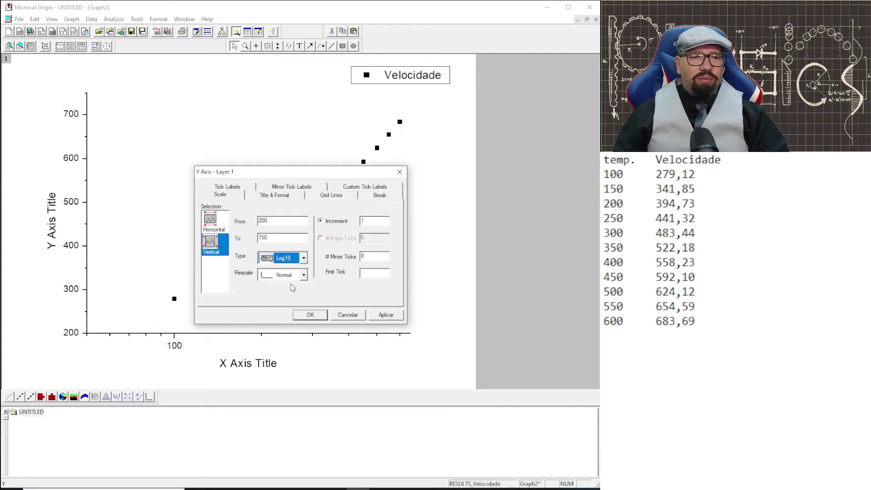
left_click(388, 317)
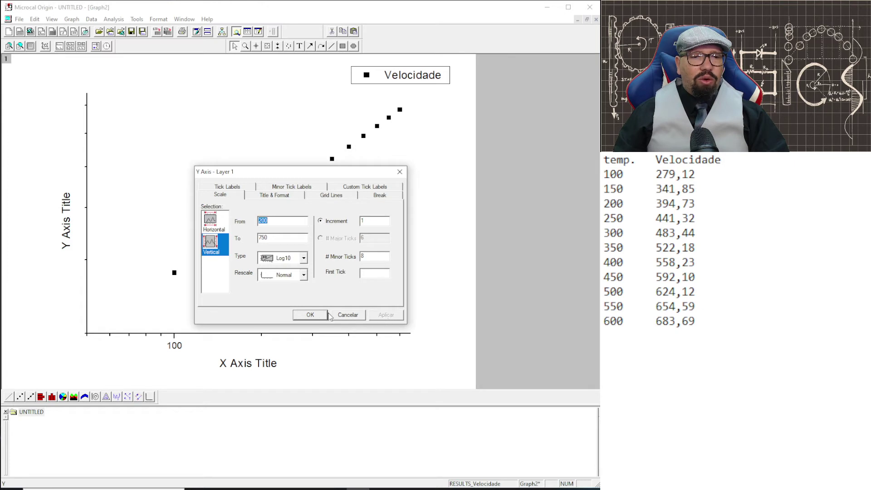
left_click(310, 317)
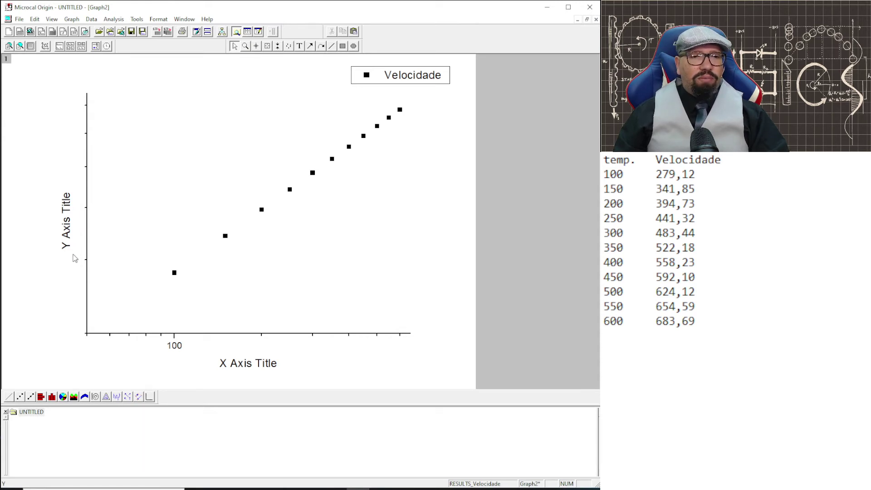
- Enable minor tick labels on the graph's bottom axis and apply the change
double_click(175, 334)
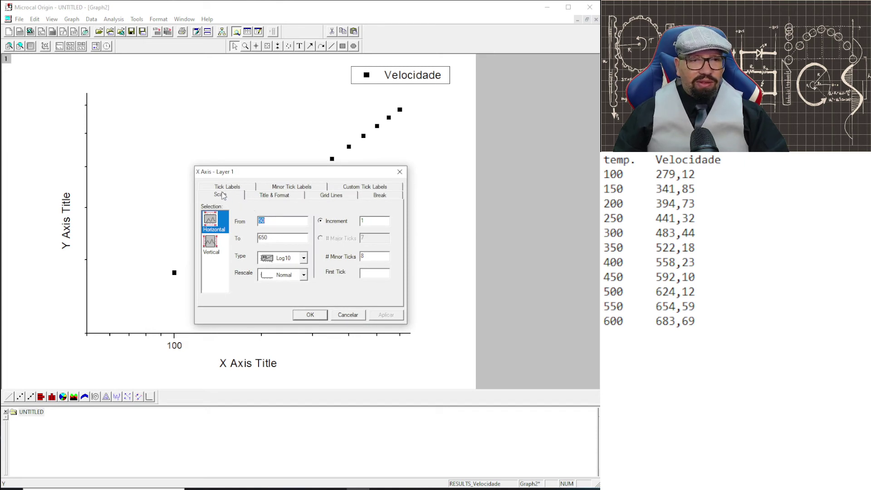
left_click(300, 189)
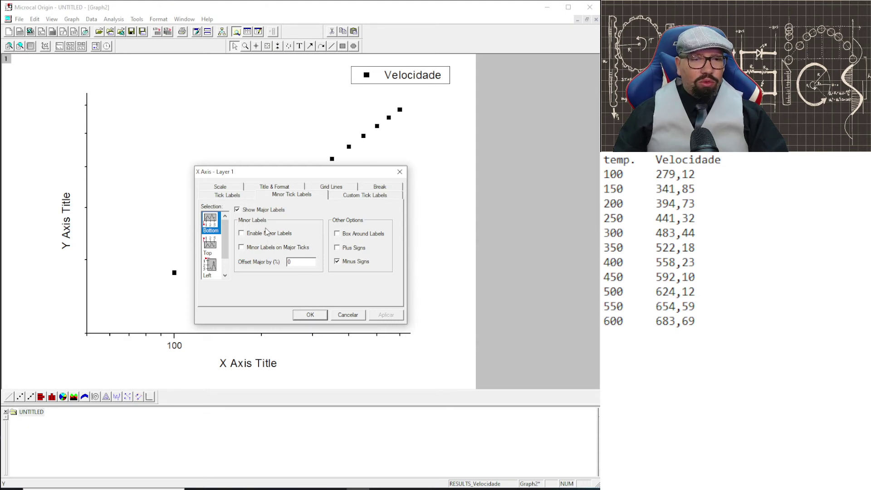
left_click(241, 234)
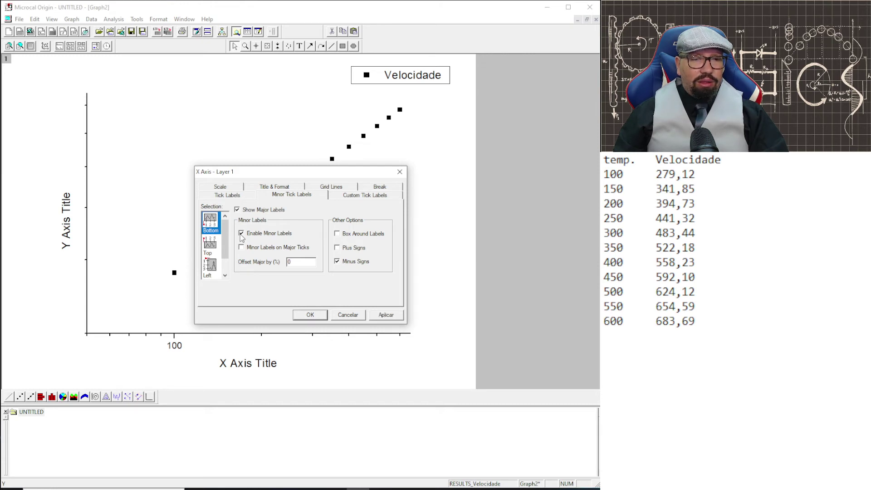
left_click(386, 317)
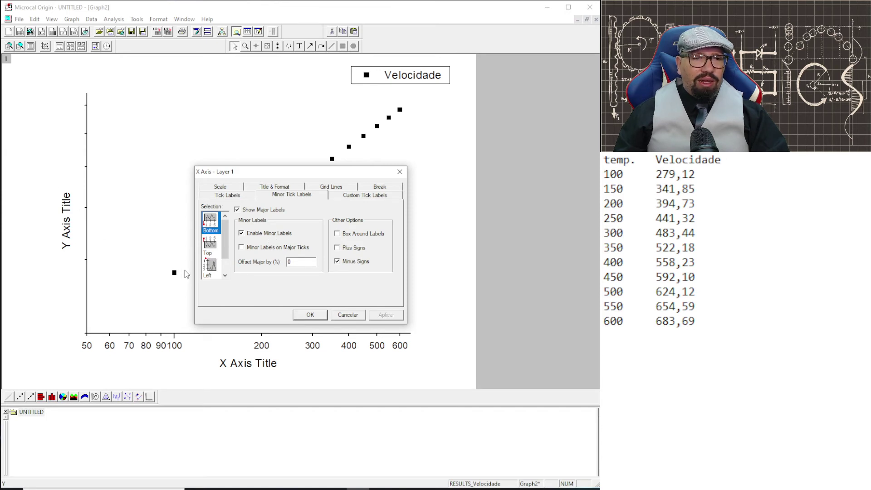
- Enable minor tick labels on the graph's left axis and accept the axis settings
left_click(211, 245)
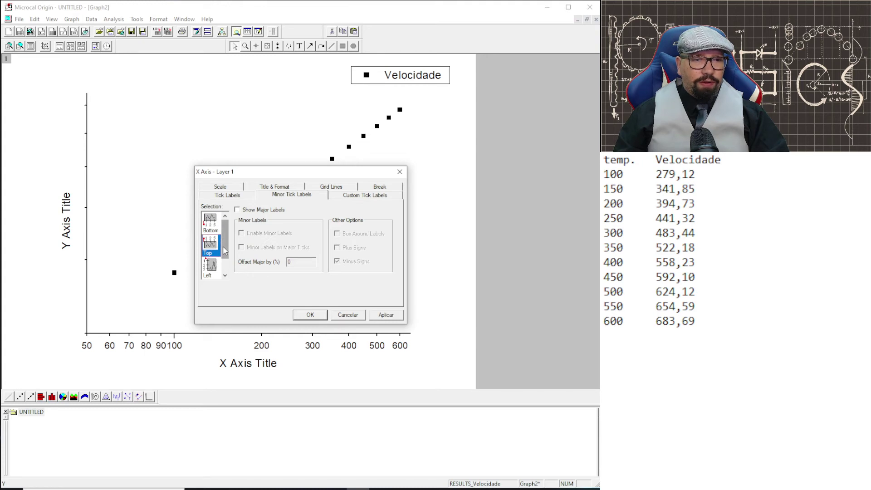
left_click_drag(227, 256, 227, 266)
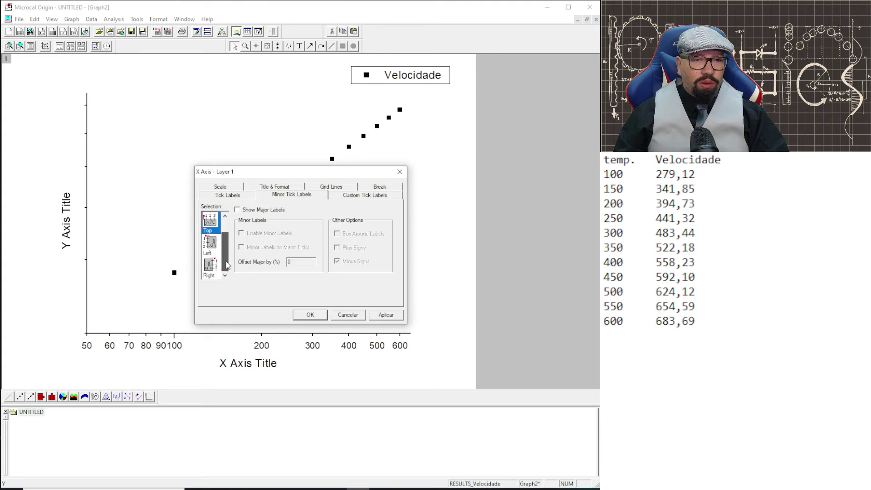
left_click(209, 245)
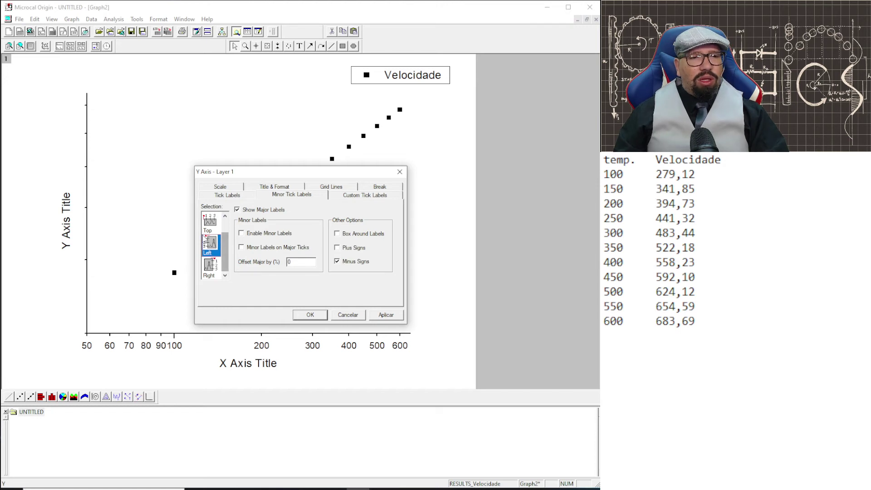
left_click(241, 233)
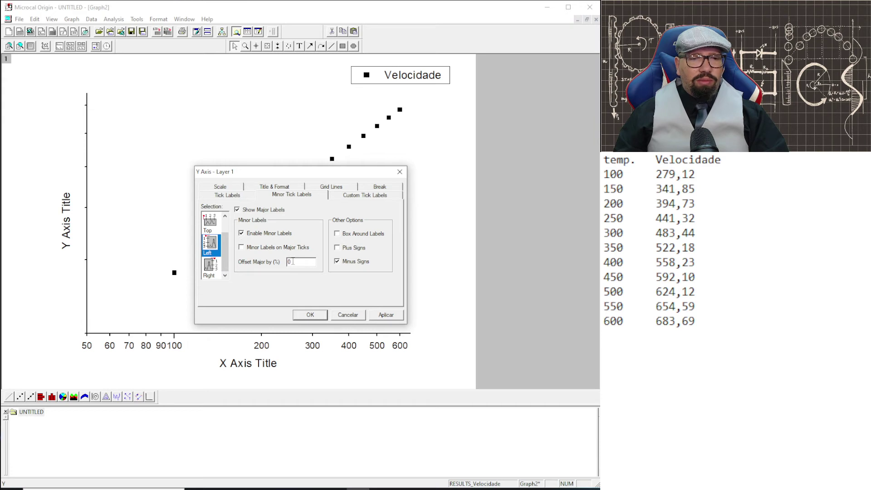
left_click(383, 319)
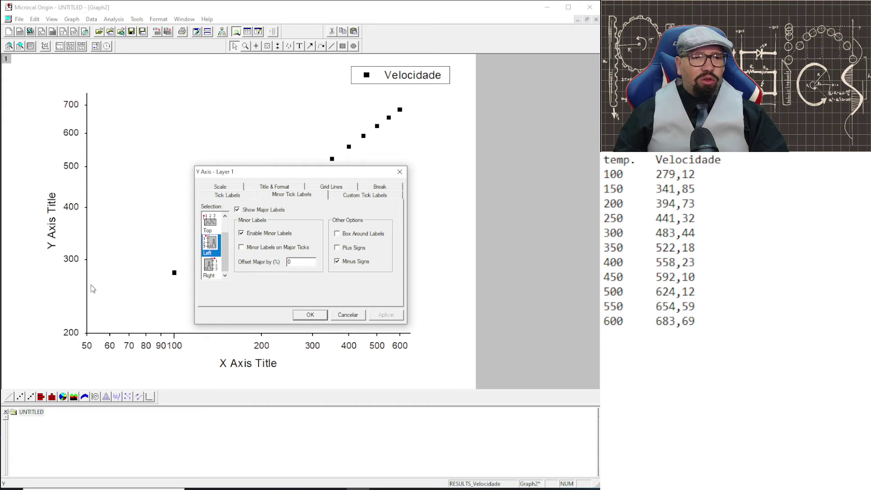
left_click(311, 315)
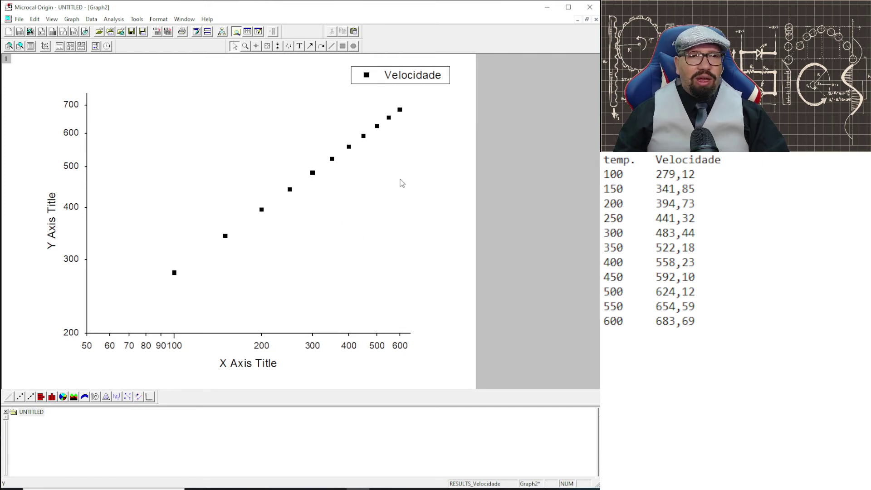
- Delete the Velocidade legend and change the X axis title to "Temperatura (K)" at font size 36
left_click(421, 80)
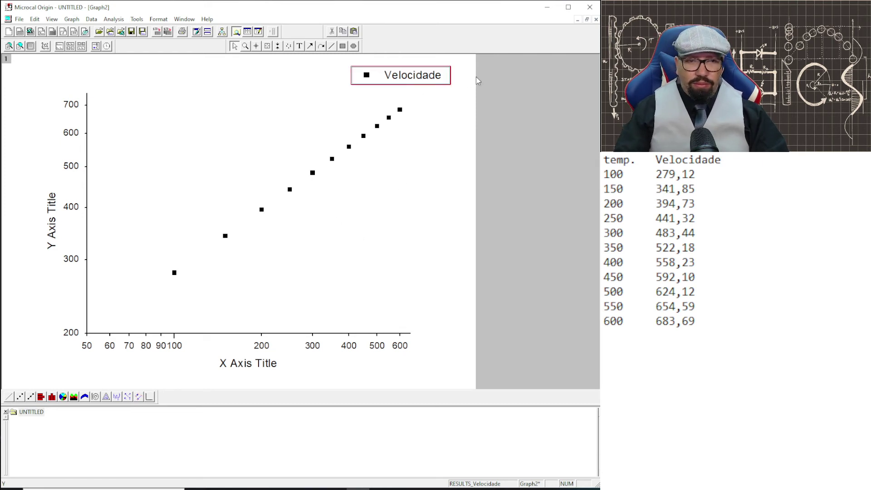
key("Delete")
double_click(255, 363)
type("Temperaru")
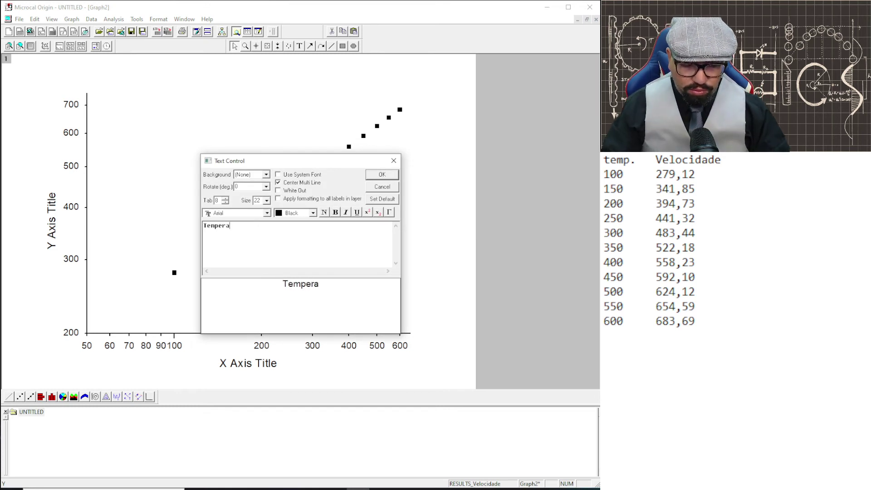
key("BackSpace")
key("BackSpace")
key("BackSpace")
key("BackSpace")
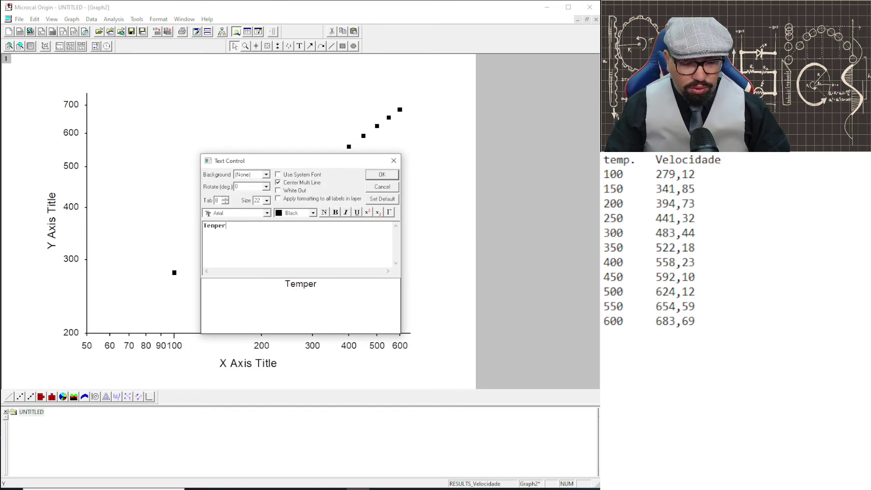
type("atura (K)")
left_click(266, 200)
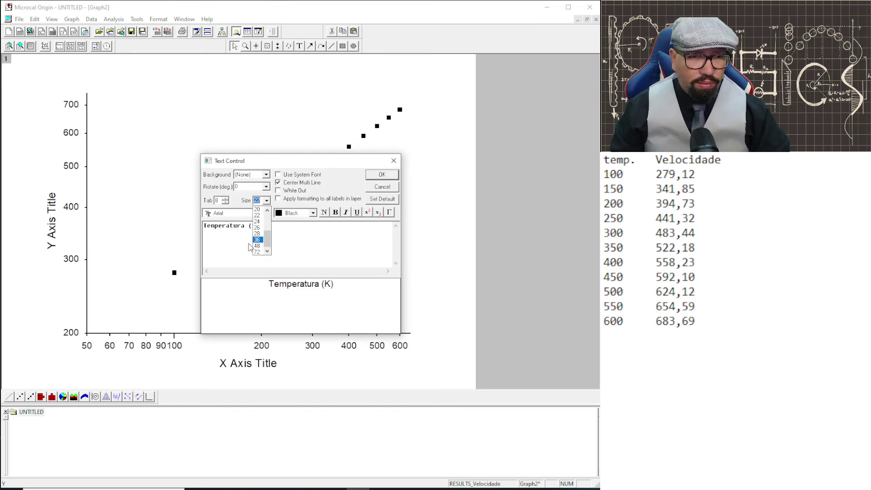
left_click(256, 239)
left_click(382, 174)
- Change the Y axis title to "Velocidade (m/s)" at font size 36
double_click(53, 218)
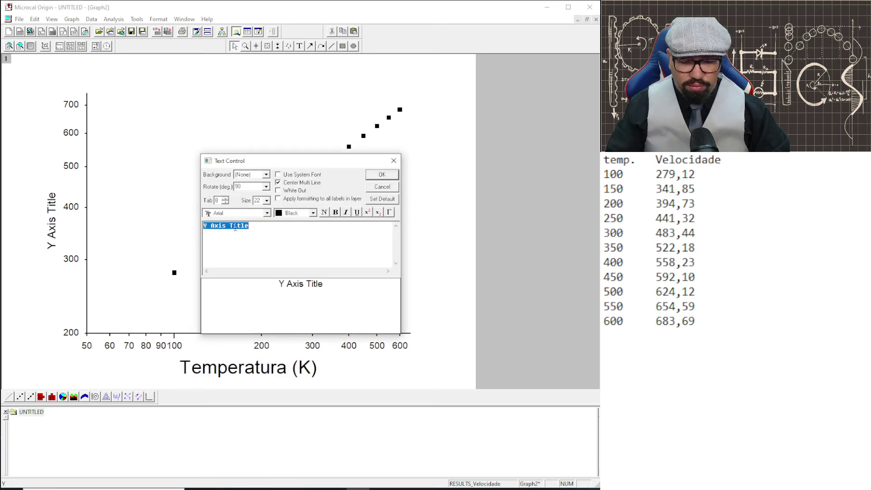
type("Velocidade (m/s)")
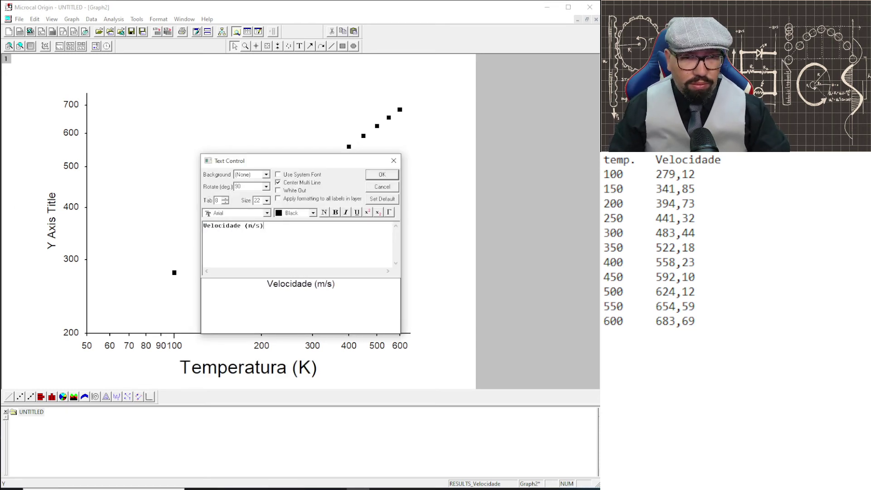
left_click(266, 200)
left_click(256, 239)
left_click(382, 174)
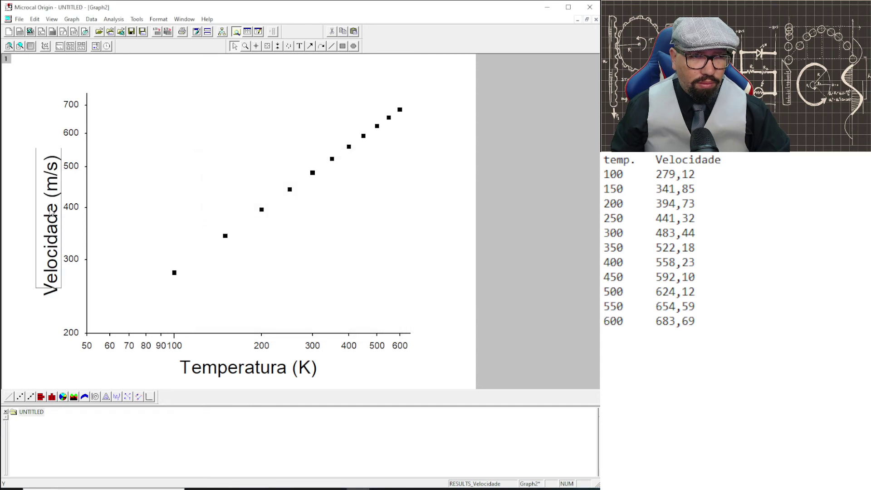
- Set the horizontal axis to start from 95 and the vertical axis to start from 270
double_click(175, 348)
type("95")
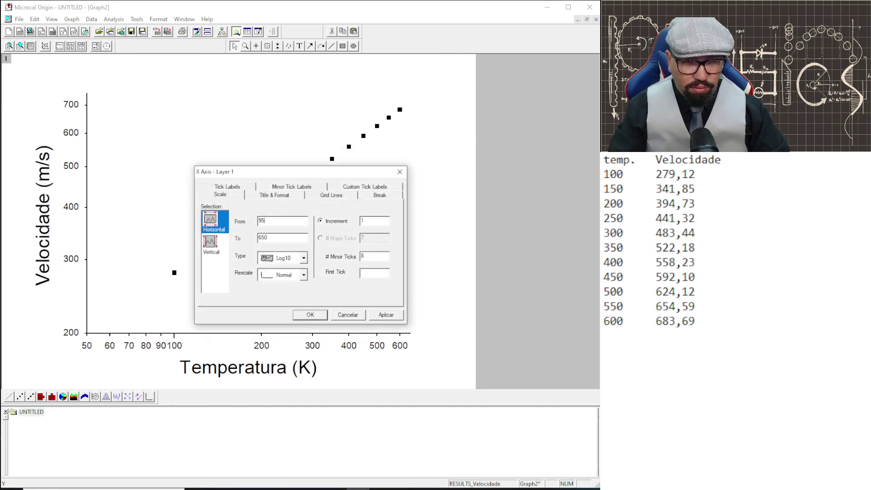
left_click(390, 319)
left_click(210, 245)
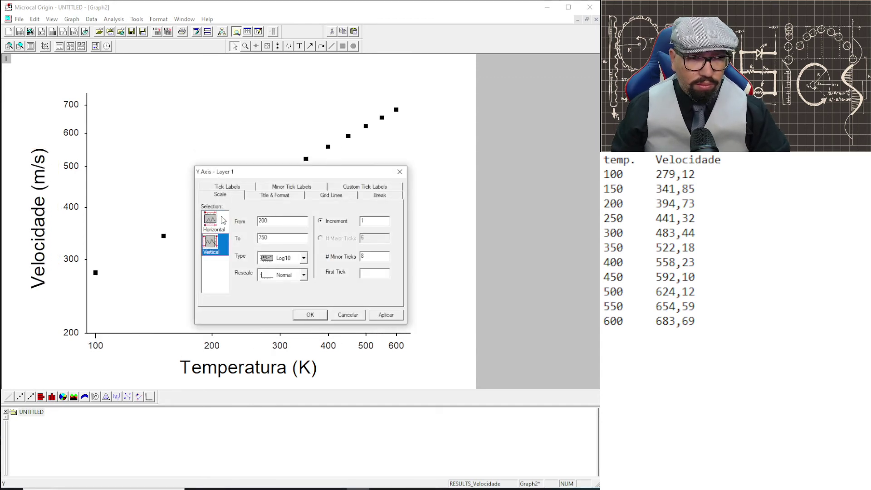
double_click(273, 221)
type("270")
left_click(386, 315)
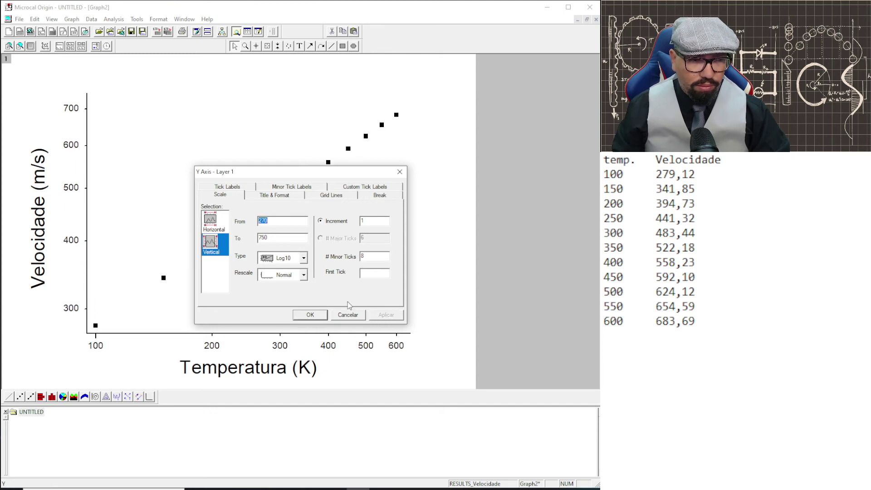
left_click(311, 314)
- Add the opposite axis lines so that a full frame encloses the plot area
double_click(89, 146)
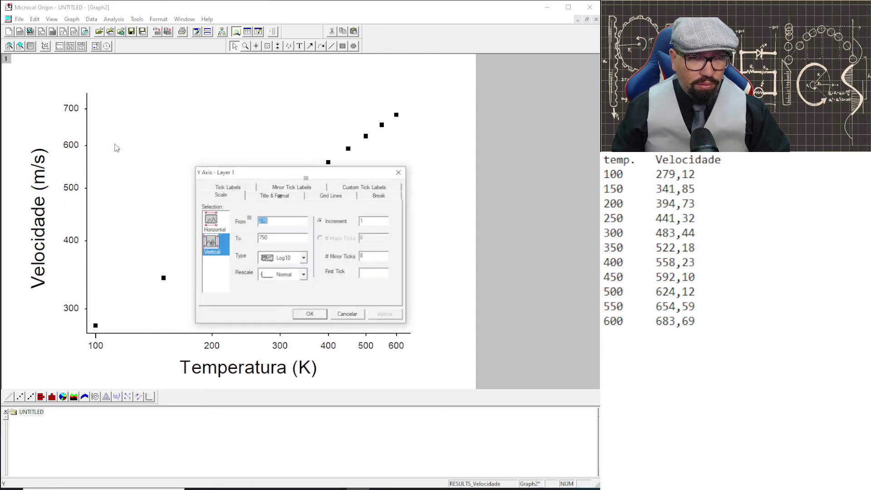
left_click(331, 195)
left_click(337, 279)
left_click(310, 315)
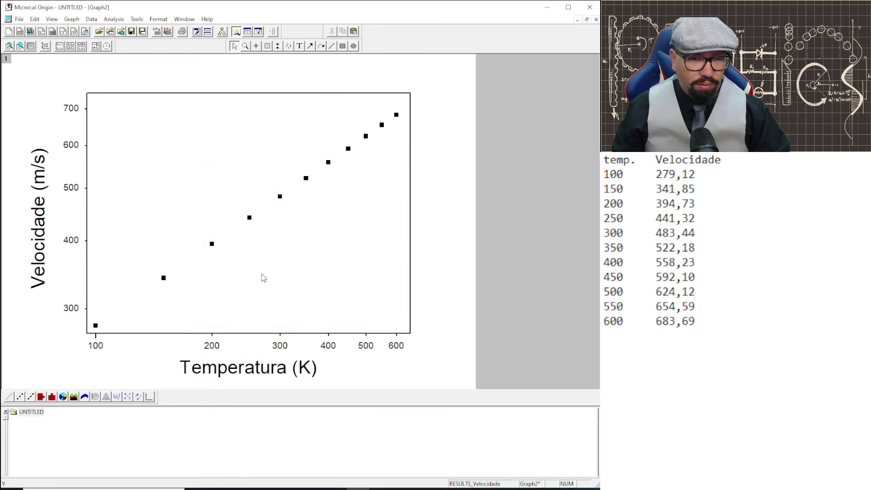
- Increase the point size of the tick labels on both the bottom and left axes
double_click(211, 348)
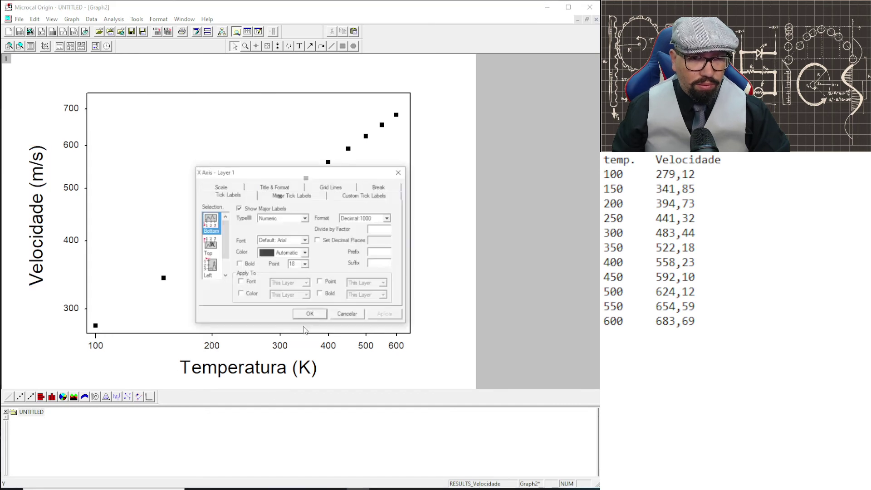
left_click(305, 264)
left_click(292, 285)
left_click(310, 315)
double_click(71, 187)
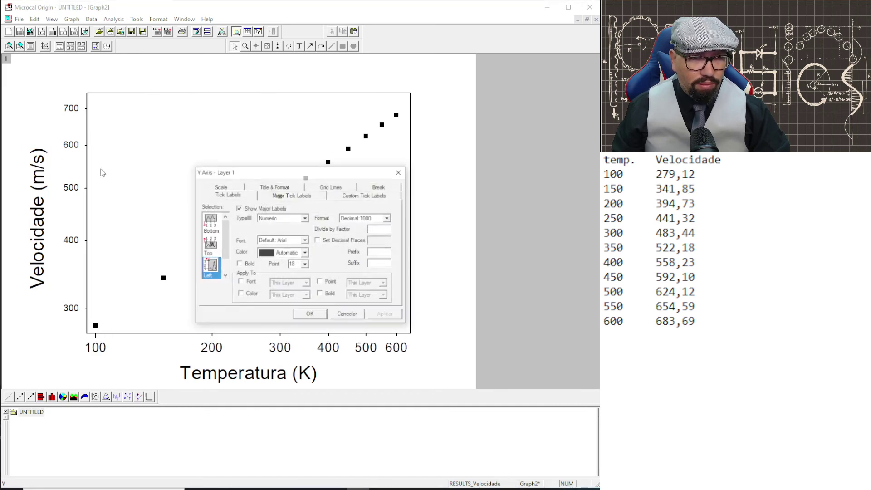
left_click(305, 264)
left_click(293, 285)
left_click(310, 315)
- Move the Temperatura (K) and Velocidade (m/s) titles slightly closer to their axes
left_click_drag(268, 367, 269, 363)
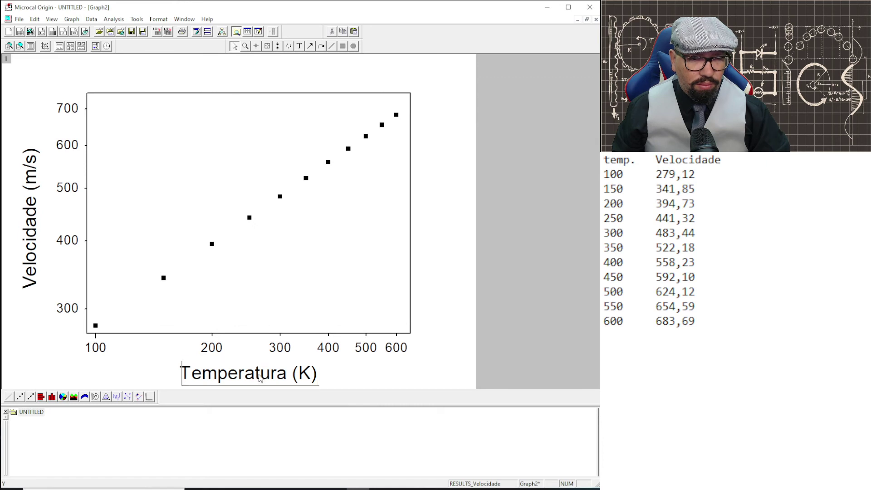
left_click(30, 229)
left_click_drag(31, 229, 36, 229)
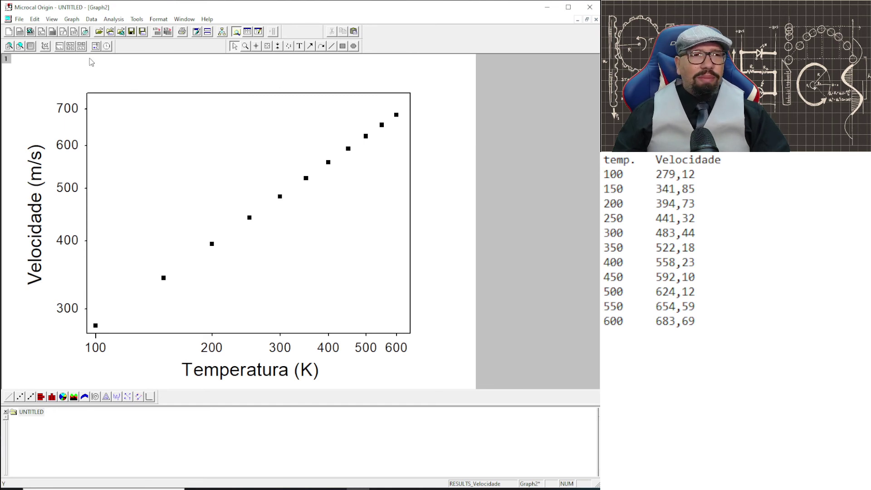
- Copy the finished graph page to the clipboard and switch to the blank Word document
left_click(35, 19)
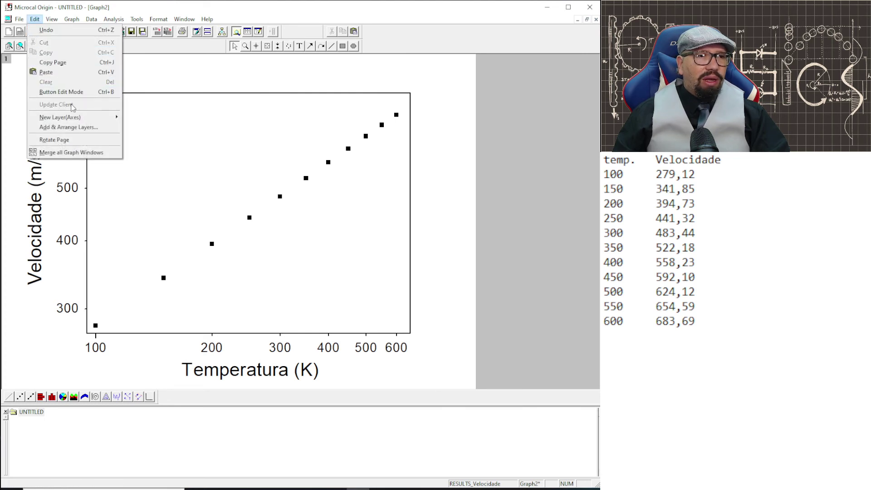
mouse_move(70, 113)
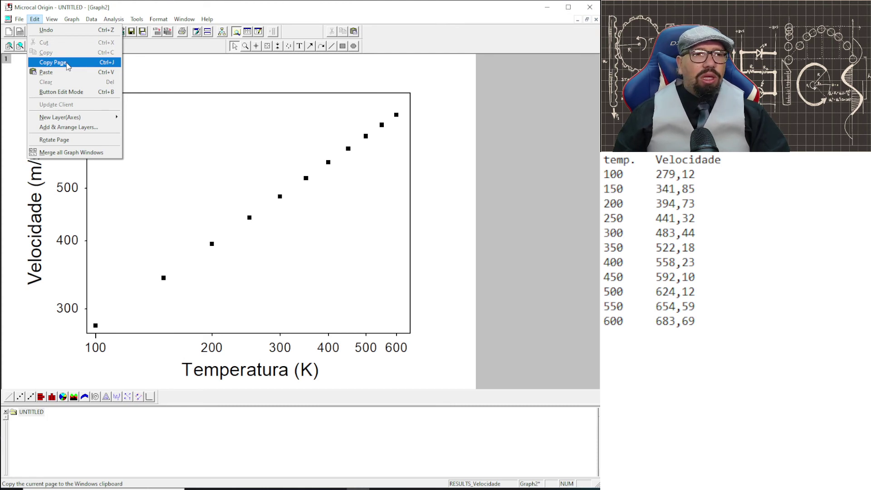
left_click(67, 66)
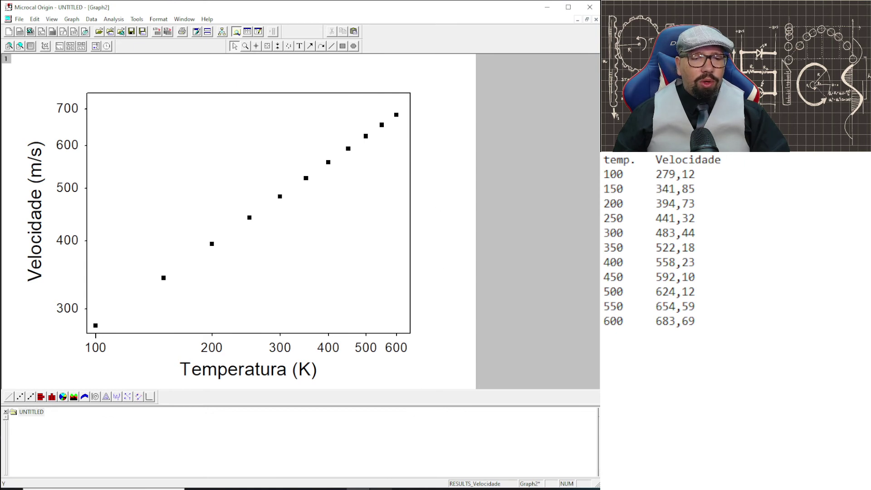
left_click(381, 488)
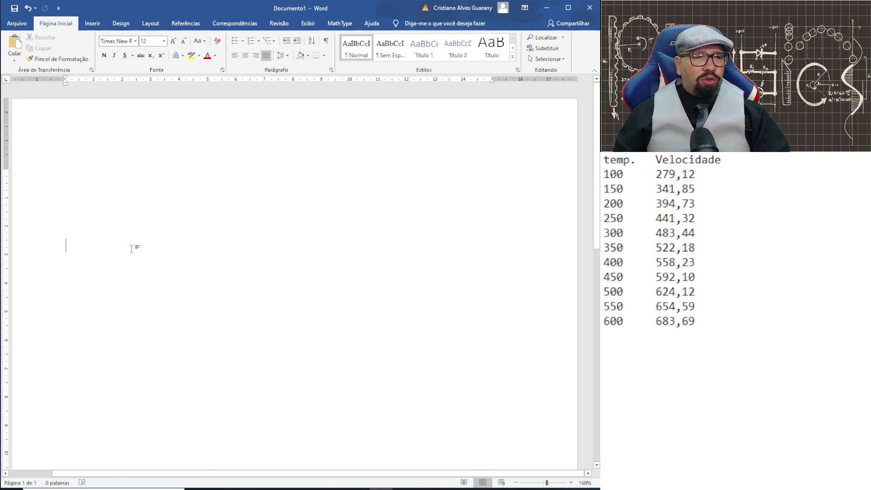
- Write the placeholder line "Fefwergrewerwerw" in the document and paste the copied graph below it
double_click(179, 243)
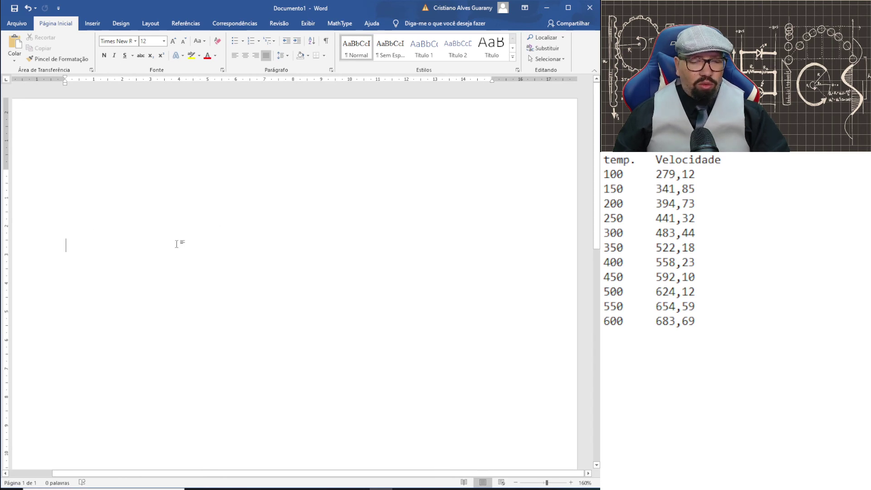
type("fefwergrewerwerw")
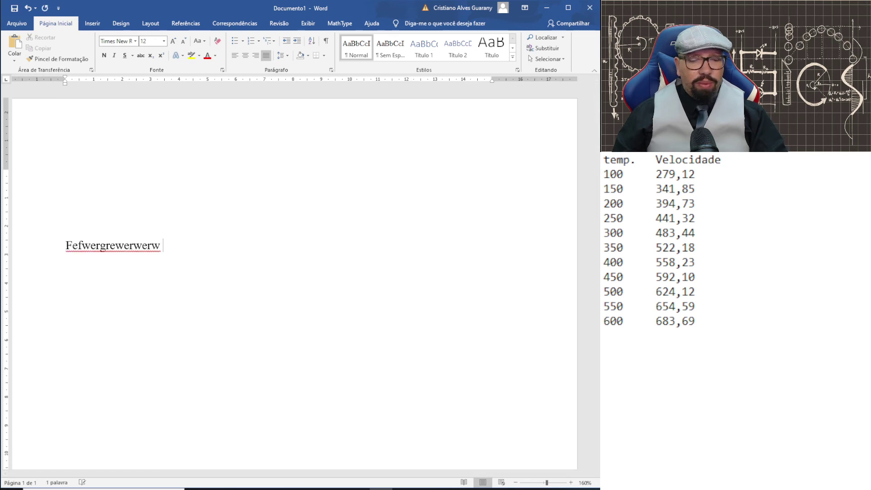
key("Return")
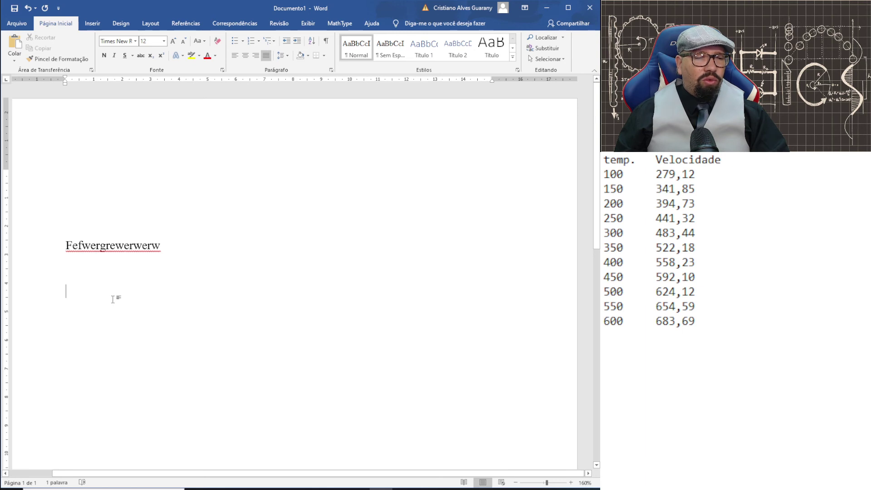
key("ctrl+v")
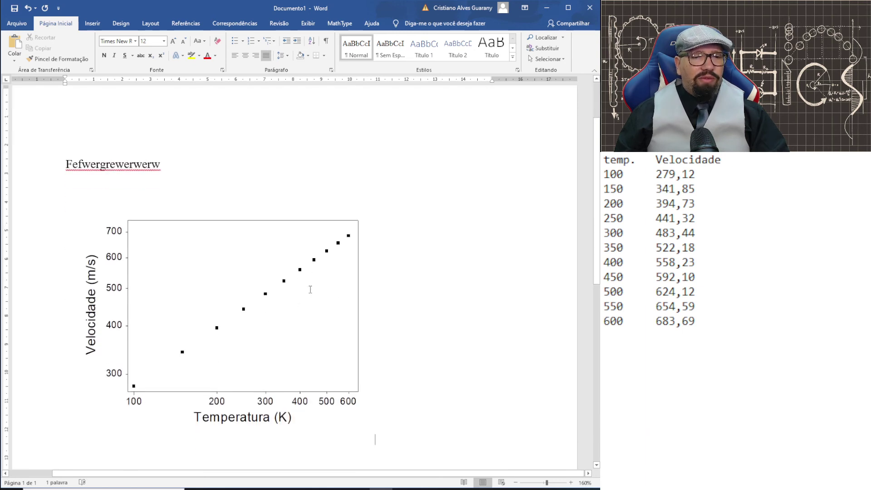
- Center the pasted graph horizontally on the page and enlarge it moderately in proportion
left_click(178, 265)
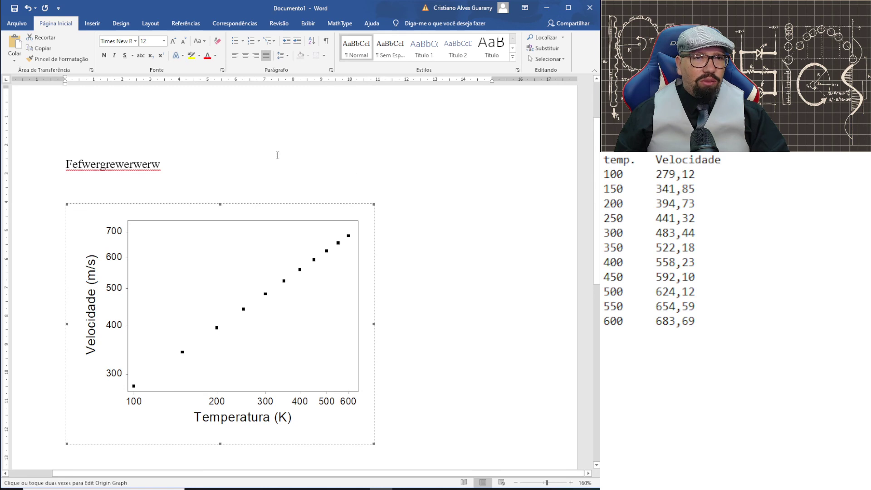
left_click(247, 58)
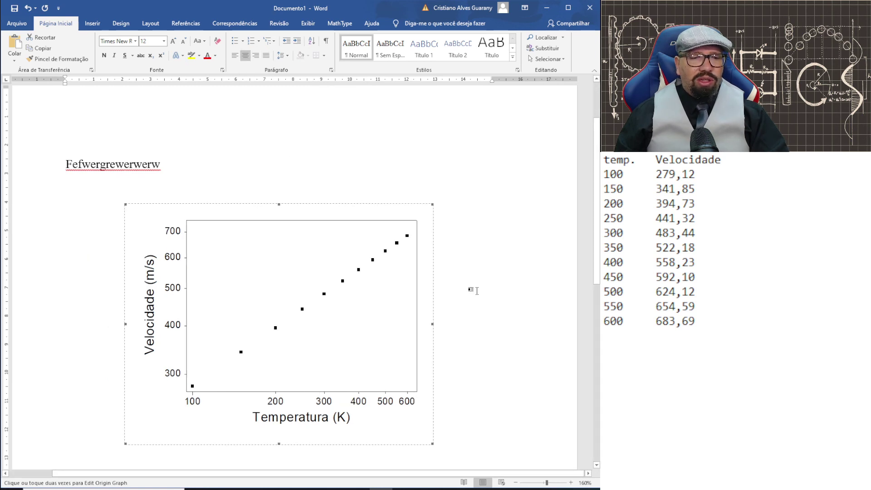
scroll(340, 344, "down", 4)
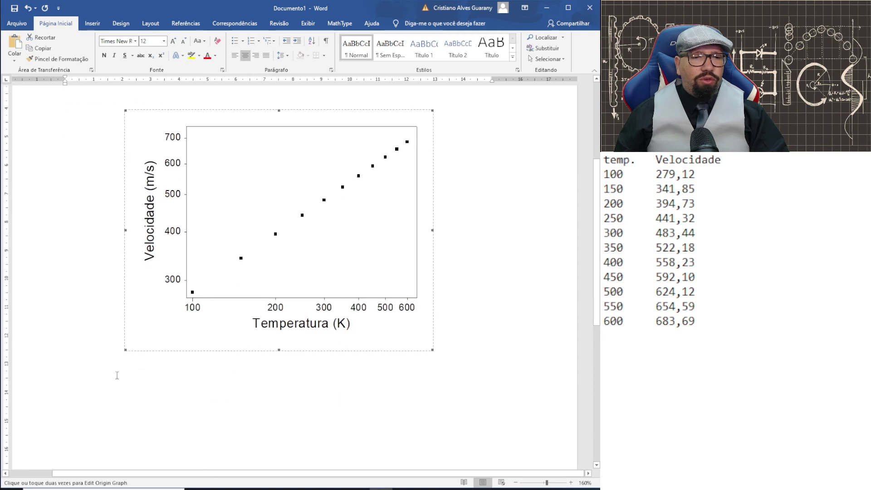
left_click_drag(125, 350, 47, 389)
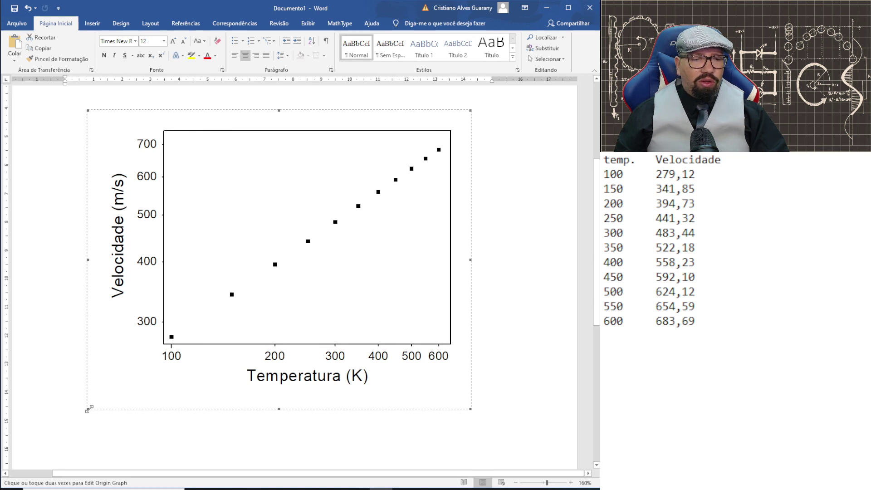
left_click_drag(87, 408, 127, 373)
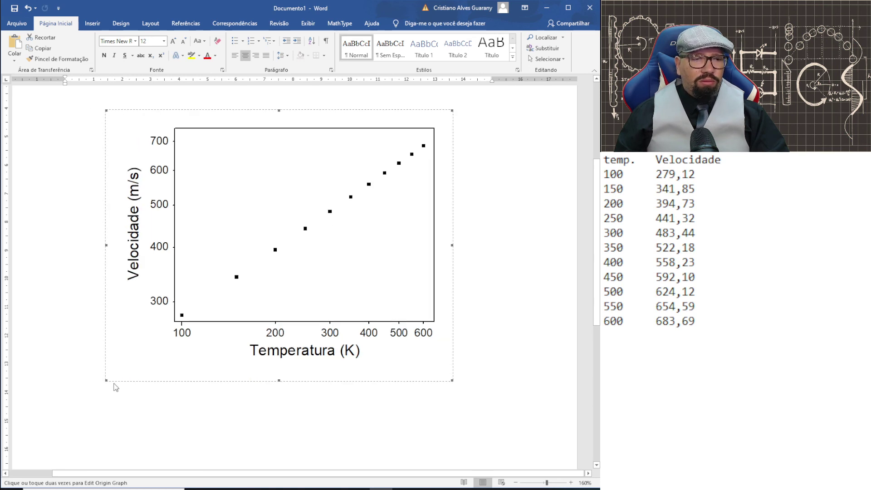
scroll(297, 363, "up", 3)
scroll(299, 363, "down", 6)
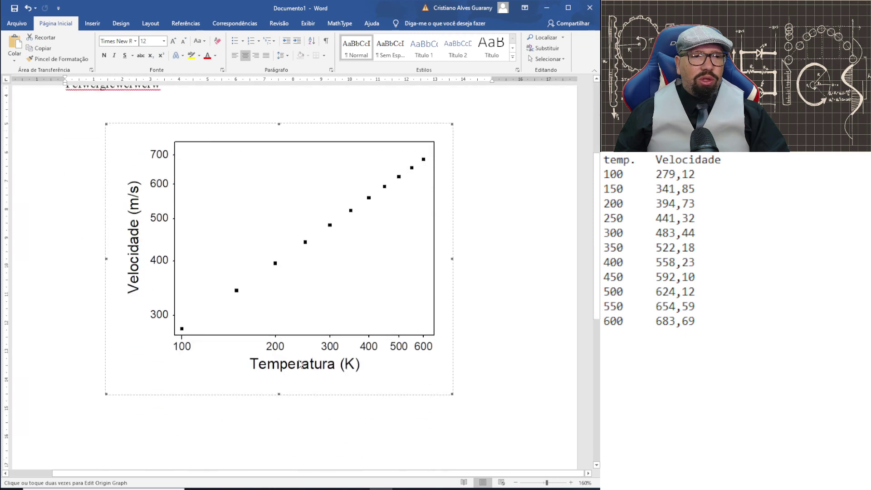
scroll(301, 361, "down", 3)
scroll(300, 361, "up", 8)
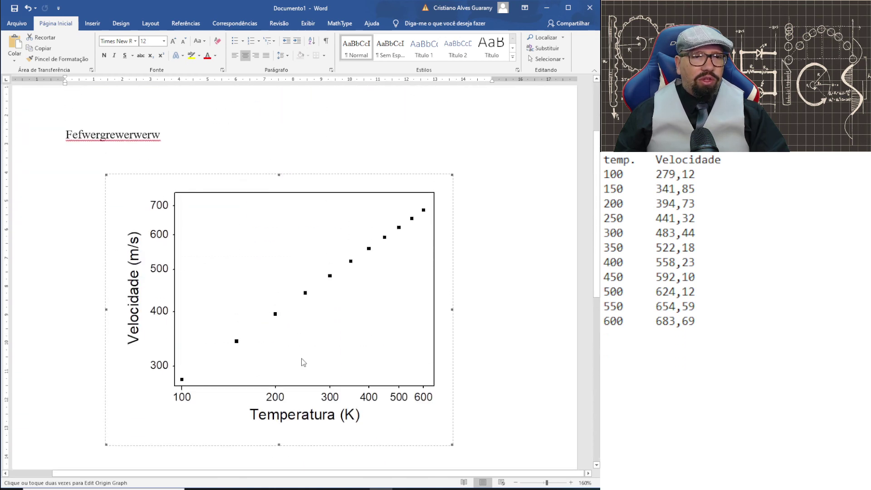
scroll(169, 389, "down", 2)
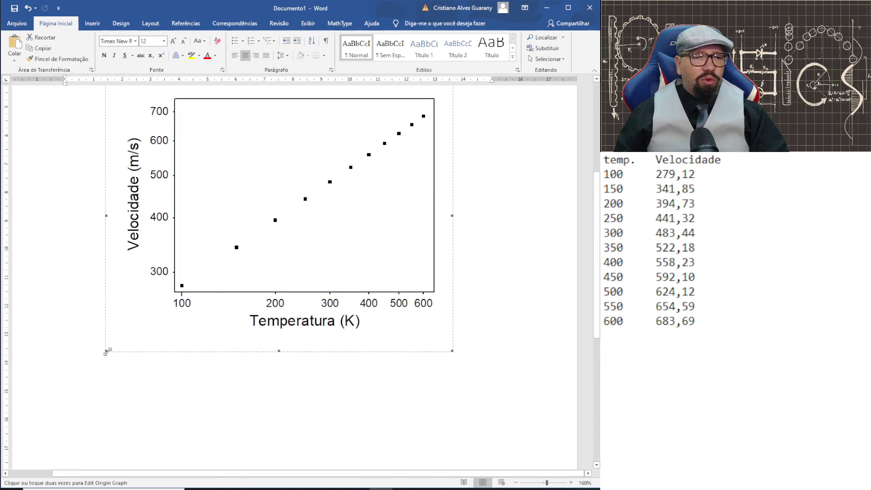
left_click_drag(106, 351, 93, 370)
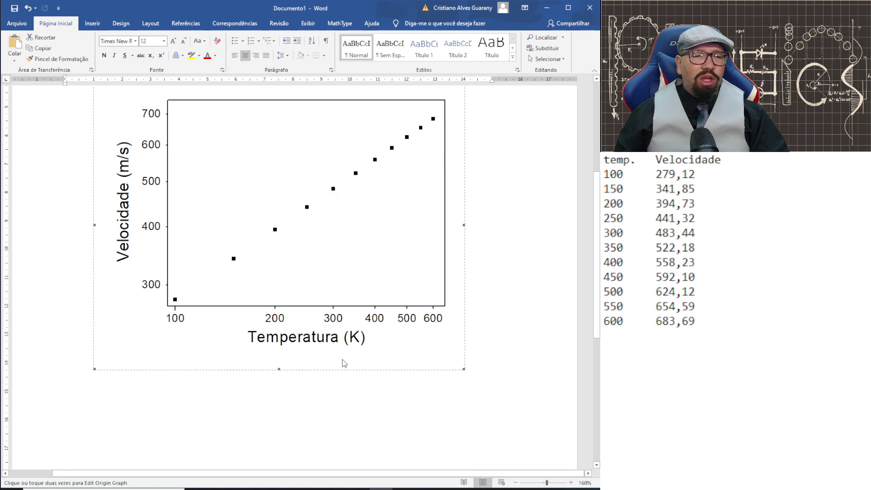
- Add the justified placeholder paragraph "Klflwkfewlkf fekfehf ljepfqp" below the graph, followed by a centered empty line
left_click(511, 285)
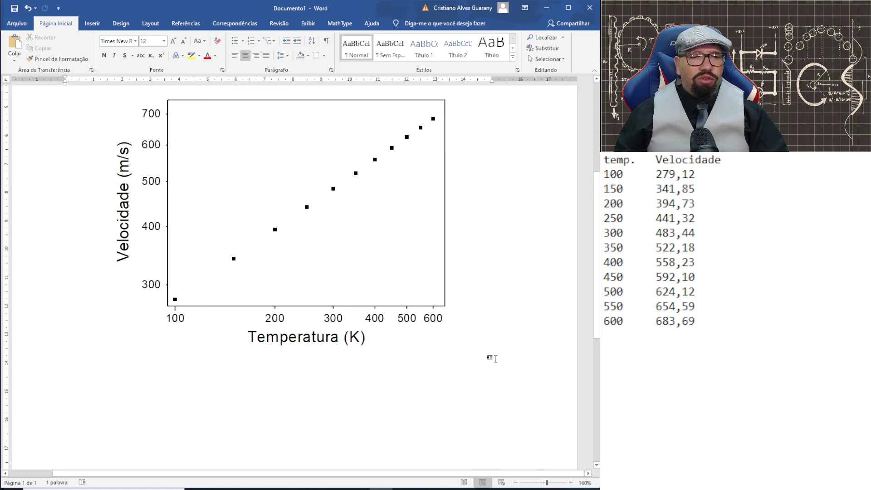
key("ctrl+z")
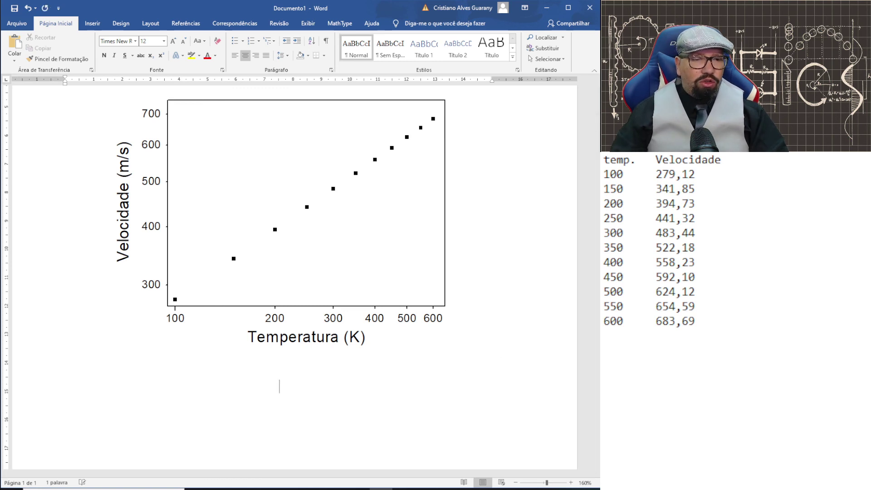
left_click(265, 54)
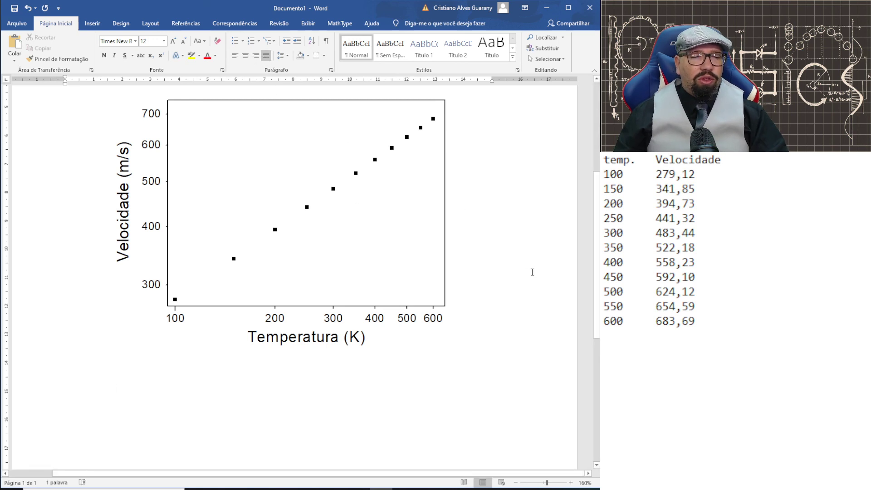
type("Klflwkfewlkf fe")
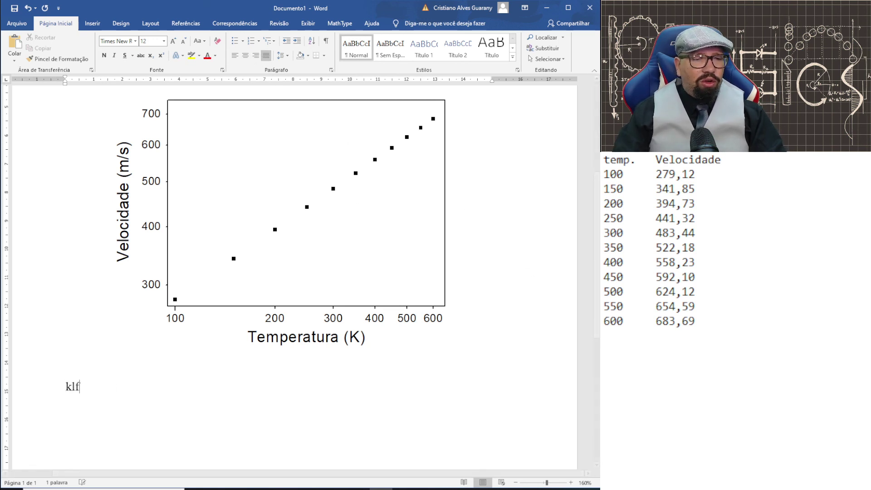
type("kfehf")
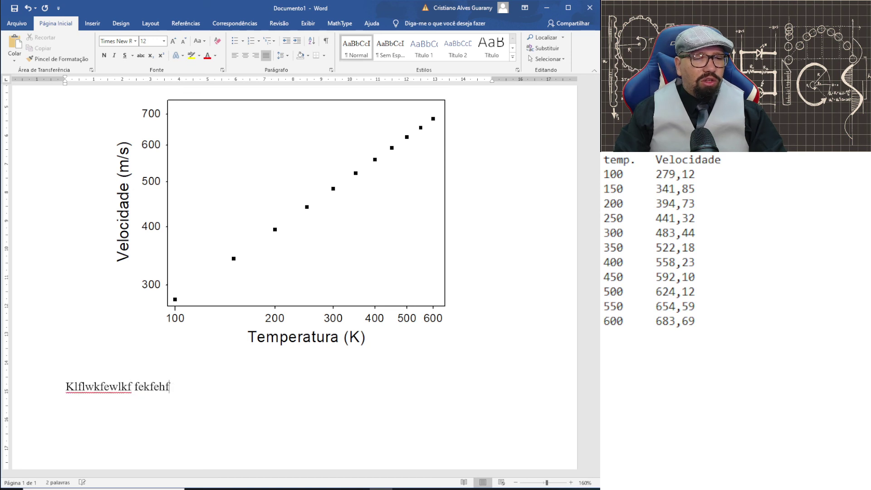
type(" ljepfqp")
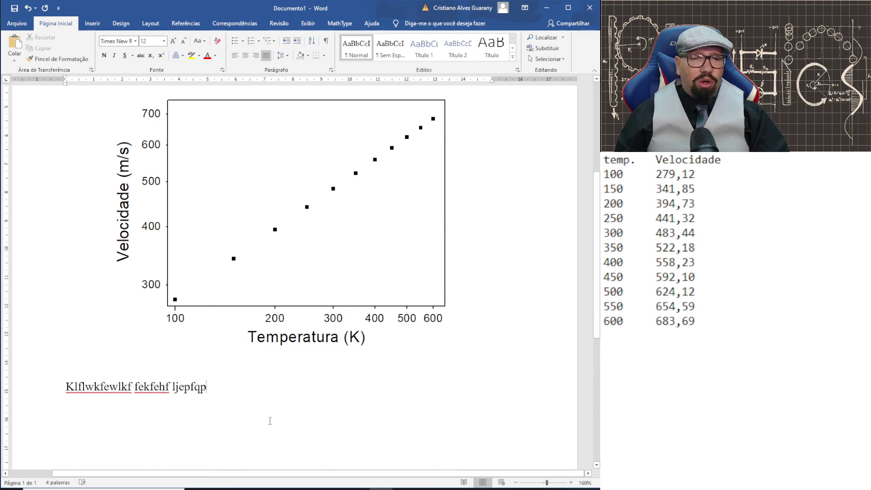
left_click(265, 404)
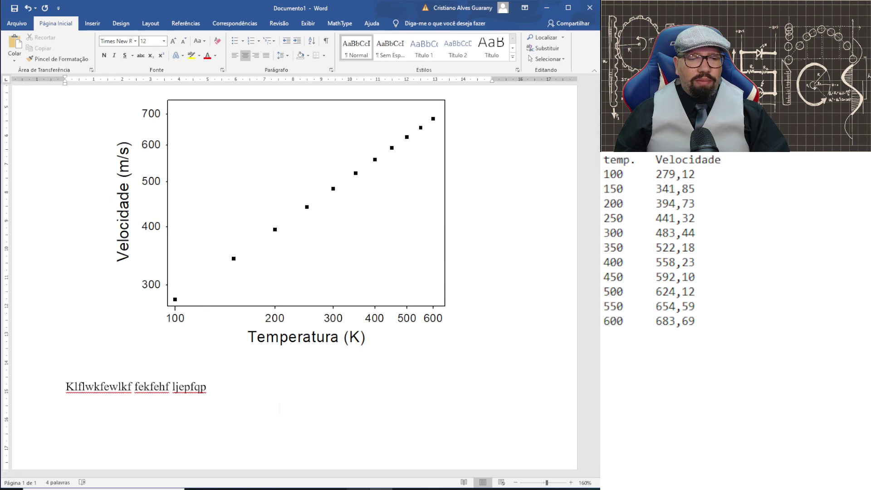
- Switch back to Origin and restore the Graph2 and RESULTS windows from full size to floating windows
left_click(358, 489)
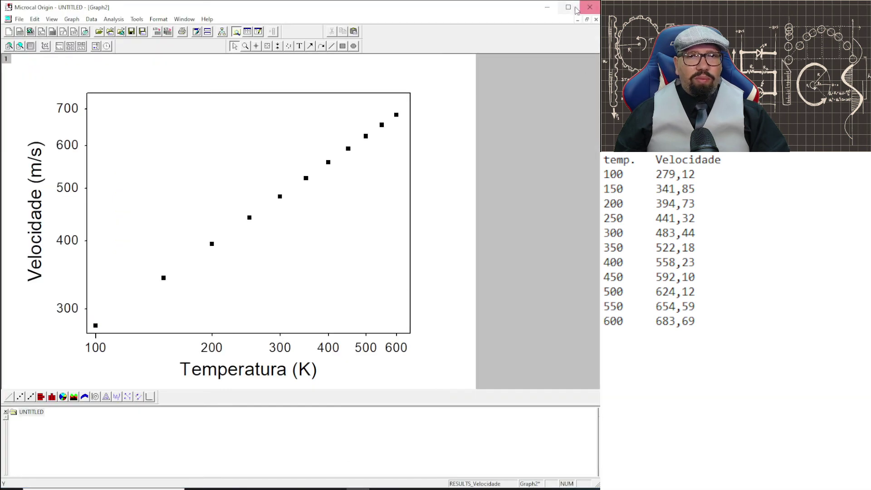
left_click(587, 19)
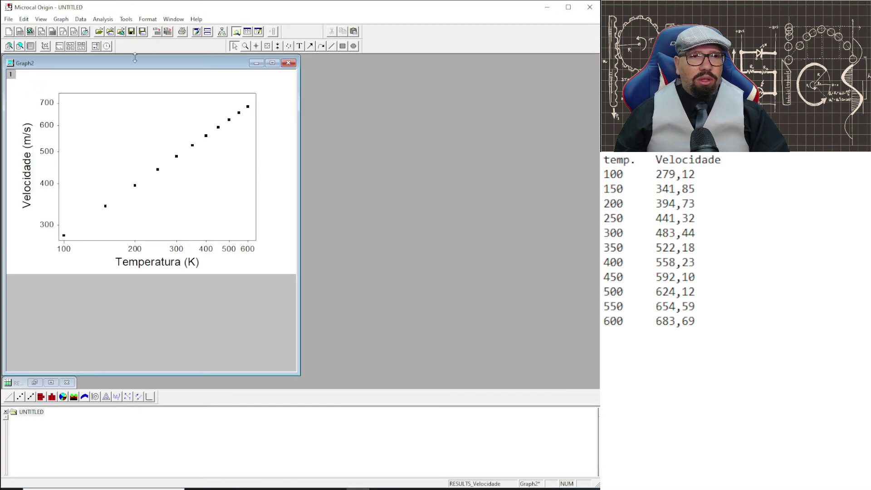
left_click_drag(129, 64, 329, 78)
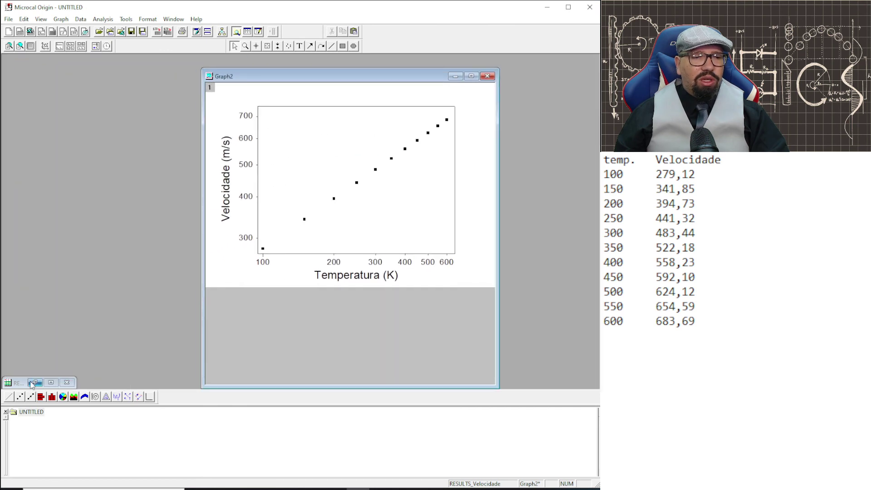
left_click(50, 383)
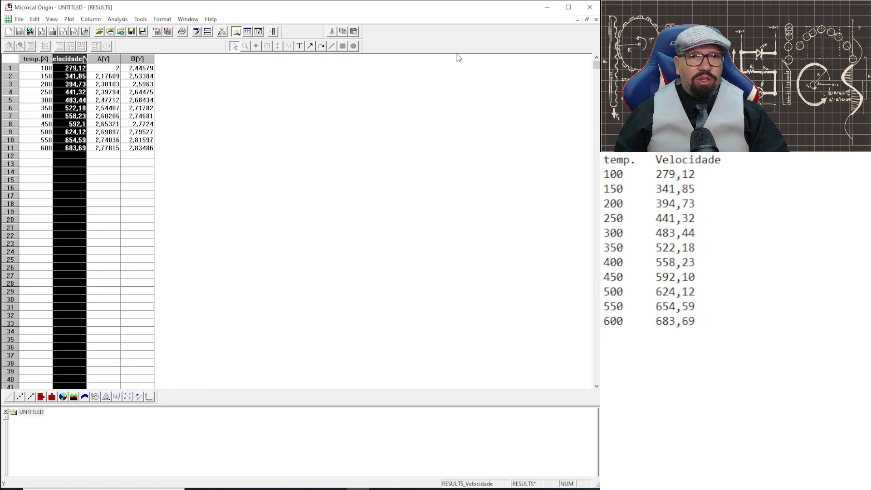
left_click(587, 20)
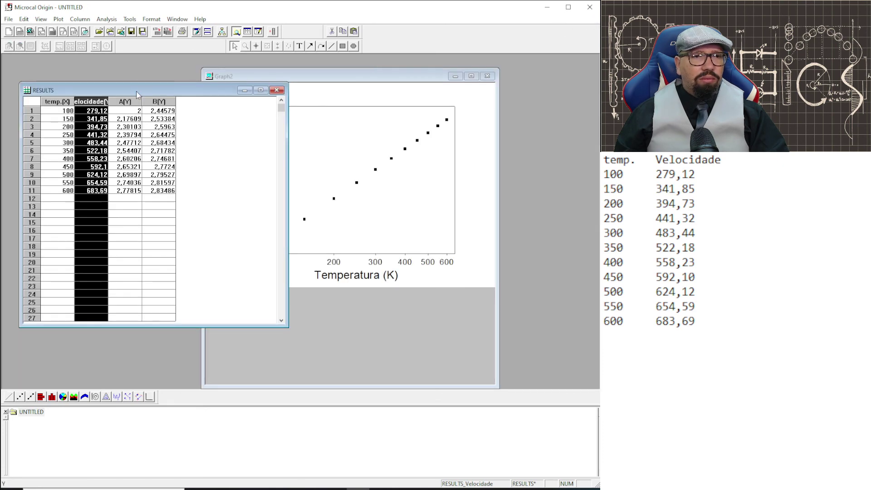
- Tile the RESULTS worksheet and Graph2 vertically so they sit side by side, and clear the Velocidade column selection
left_click_drag(136, 91, 171, 107)
left_click(179, 20)
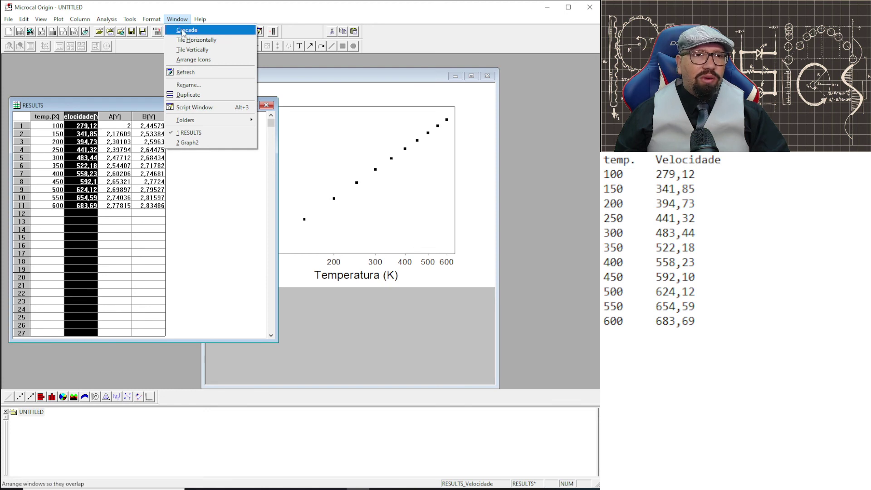
left_click(203, 51)
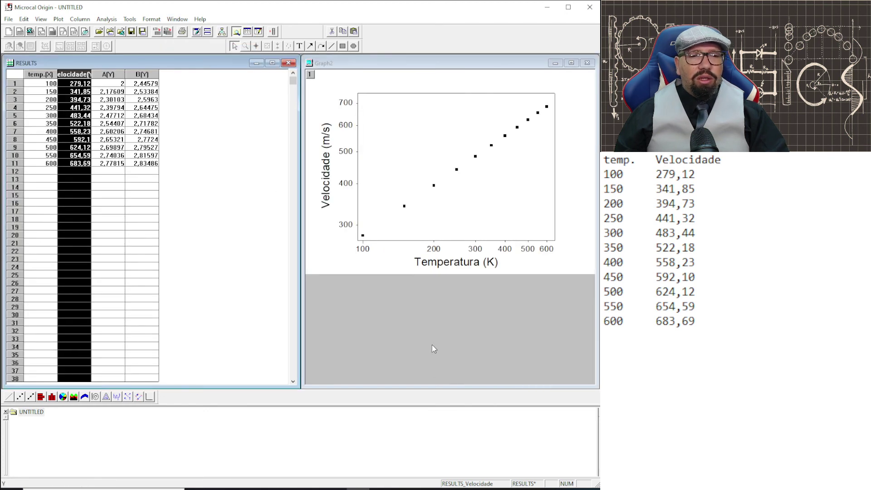
left_click(205, 252)
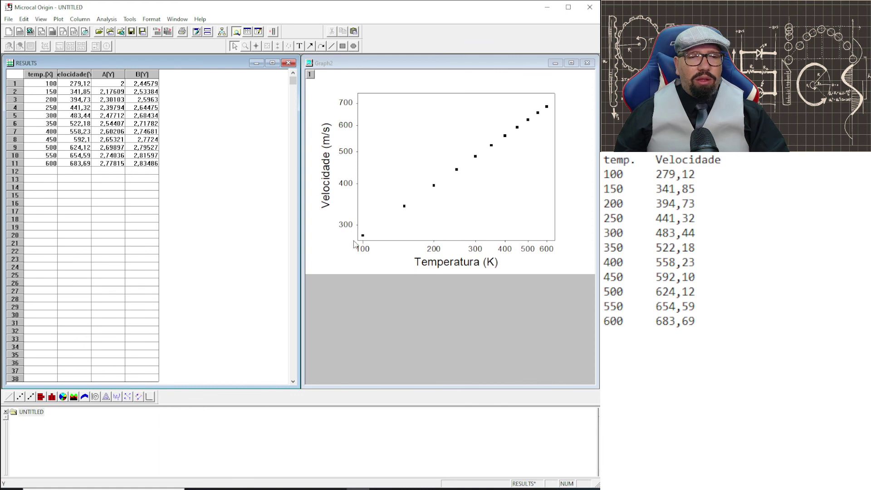